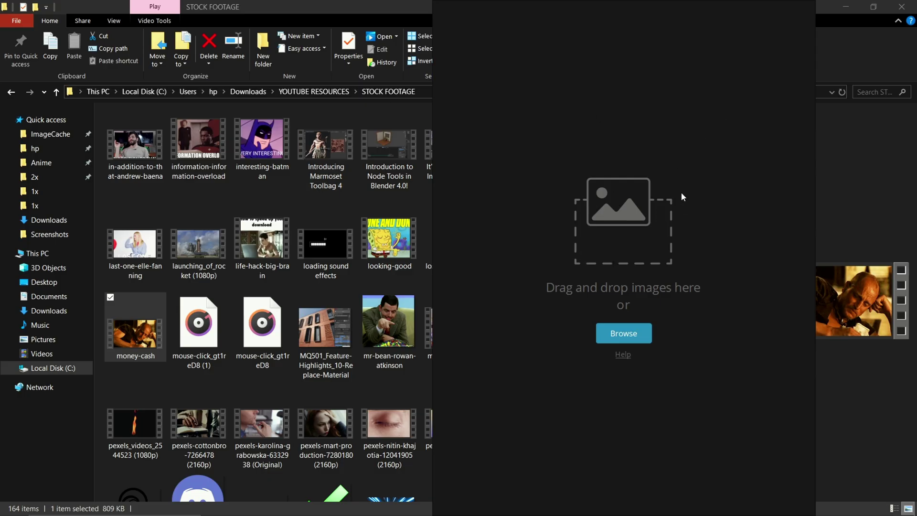
Step: Add the green and the red-and-black supercar photos from the web image results to the PureRef board and maximize it
left_click_drag(681, 193, 819, 180)
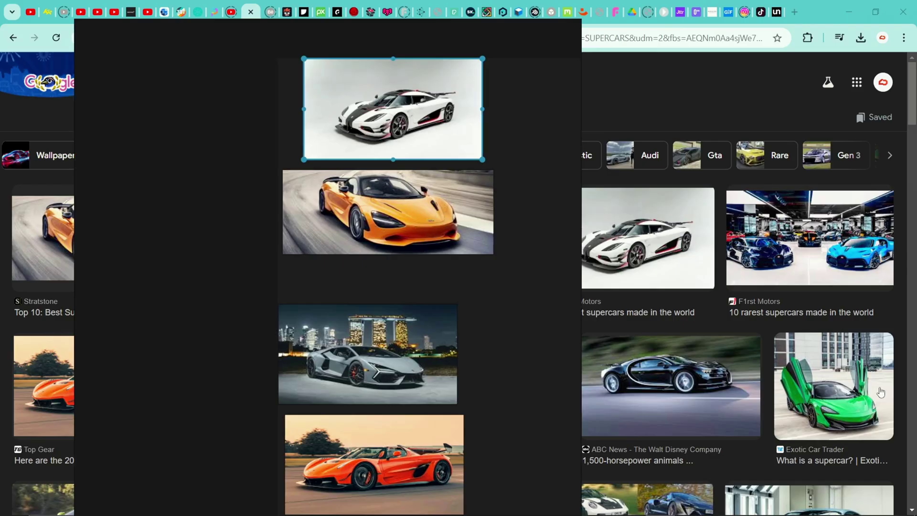
left_click_drag(829, 389, 183, 282)
scroll(853, 379, "down", 8)
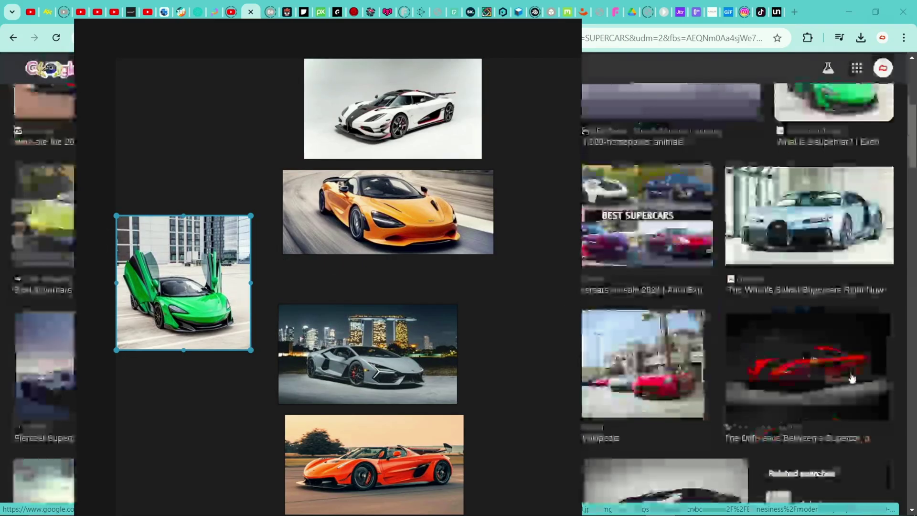
left_click_drag(853, 379, 256, 151)
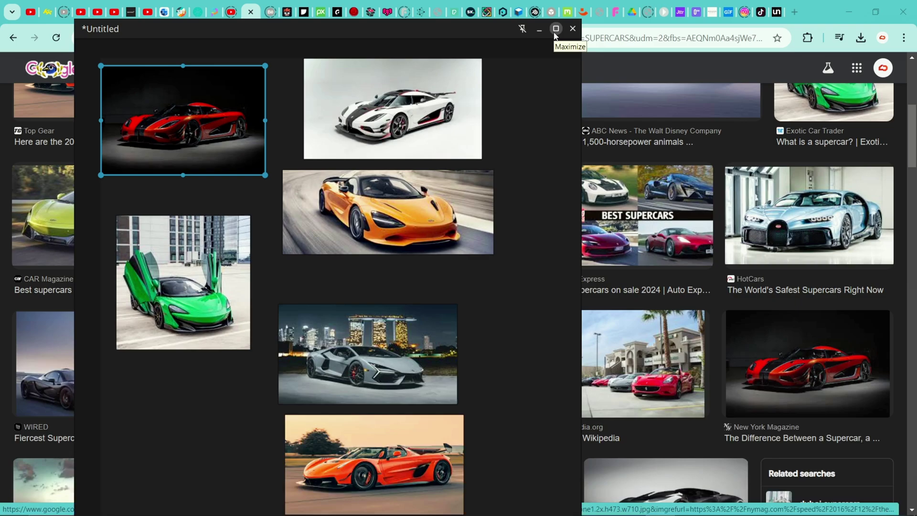
left_click(556, 29)
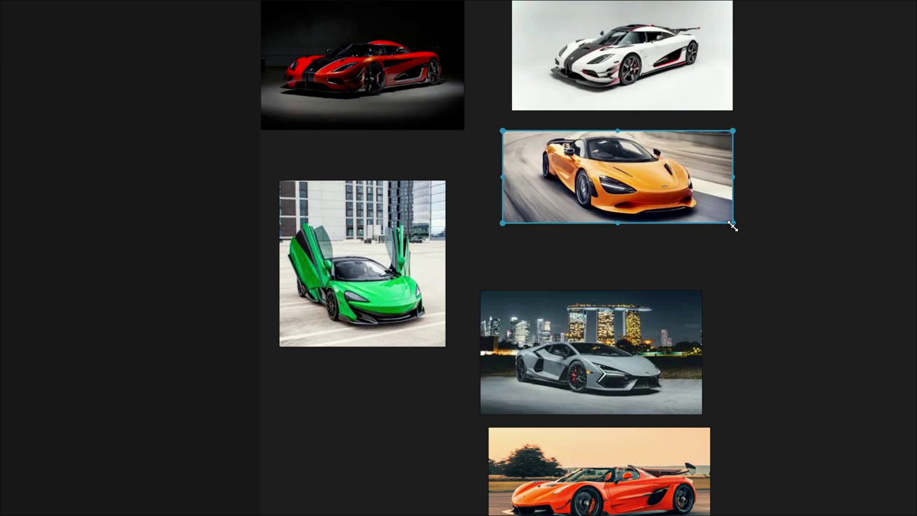
Step: Try rotating and repositioning the orange supercar photo on the board
left_click(699, 229, "ctrl")
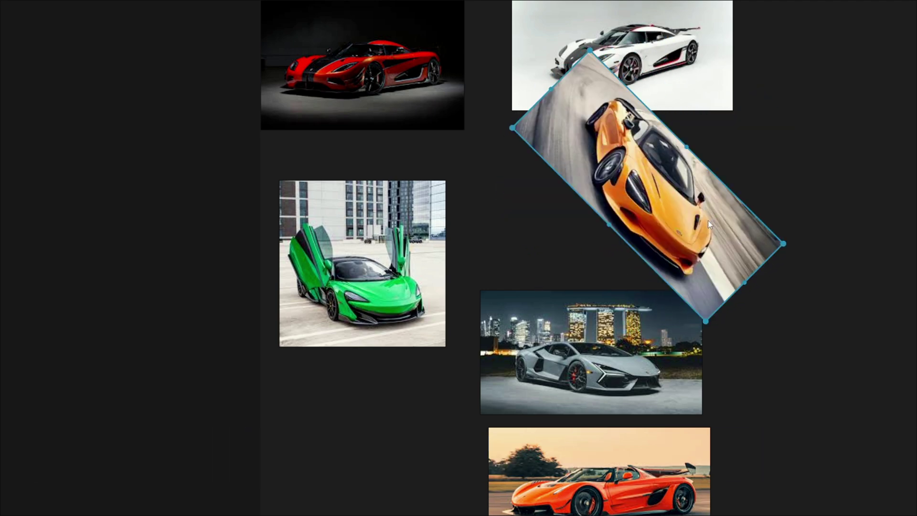
left_click_drag(693, 241, 611, 260)
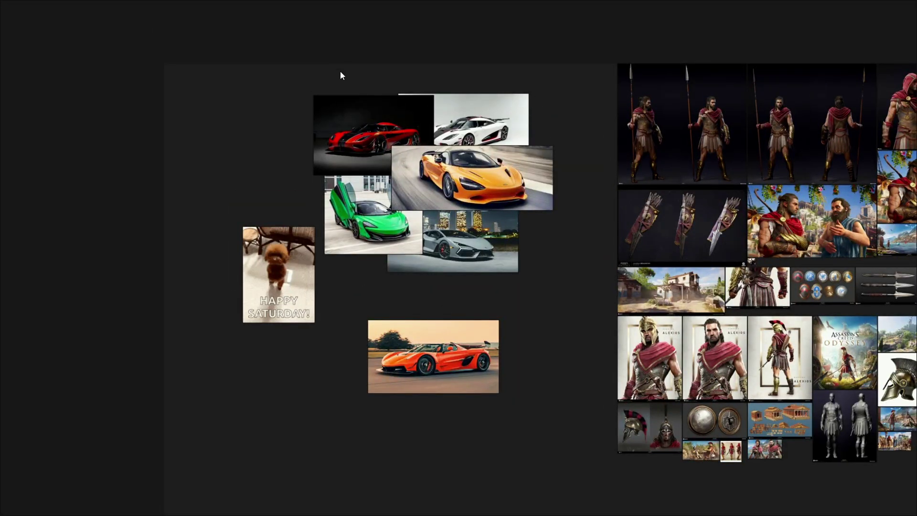
Step: Pack the six supercar photos tightly together and review the commands available for the selection
left_click_drag(340, 71, 504, 406)
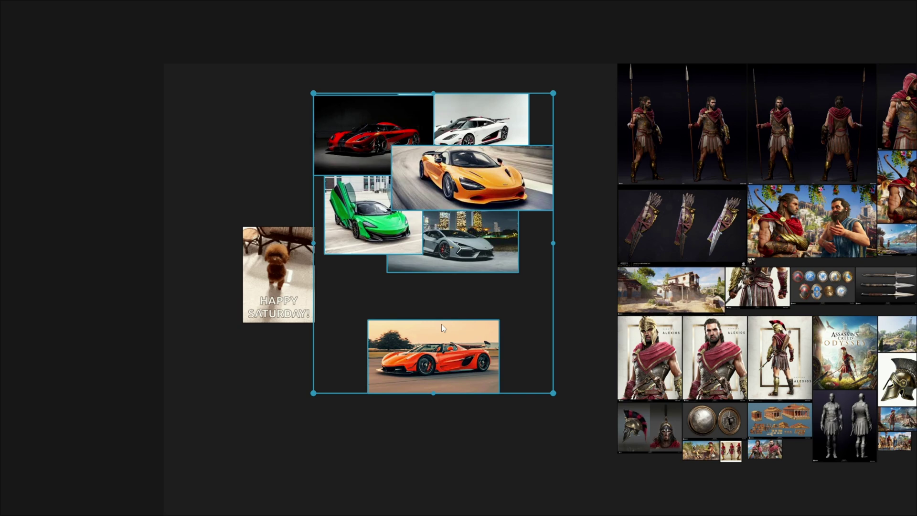
key("ctrl+p")
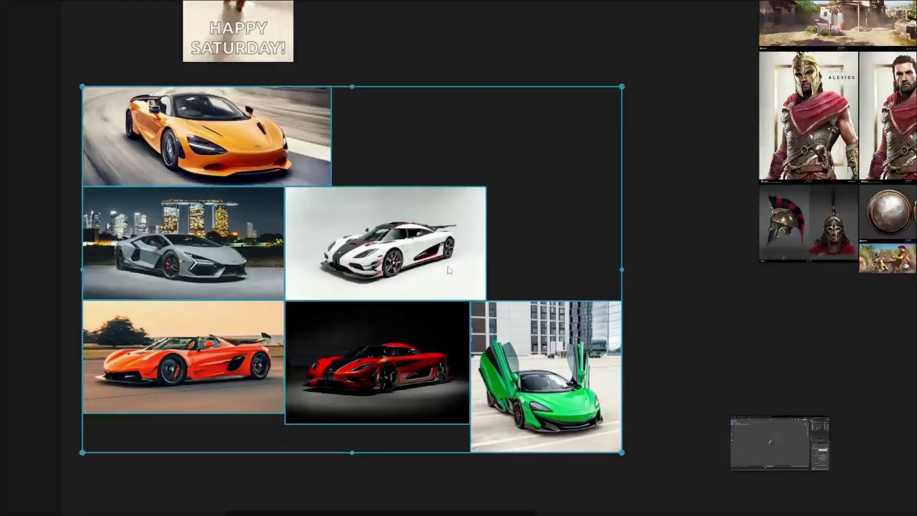
right_click(429, 196)
mouse_move(473, 234)
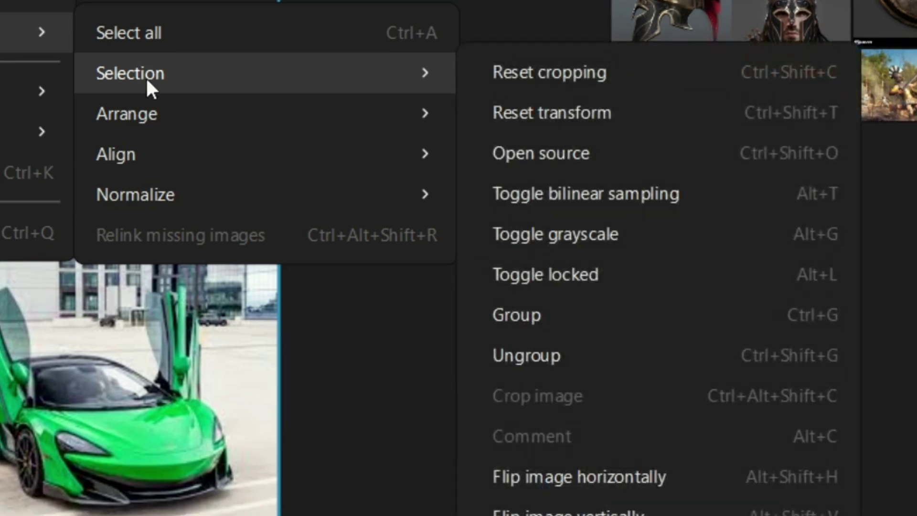
mouse_move(601, 277)
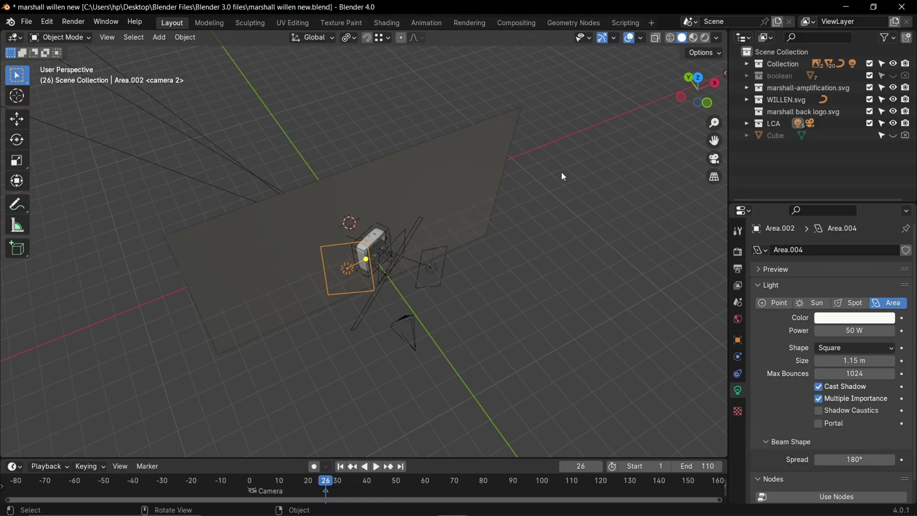
Step: Capture a screenshot of the Blender window and paste it onto the reference board in PureRef
key("super+Print")
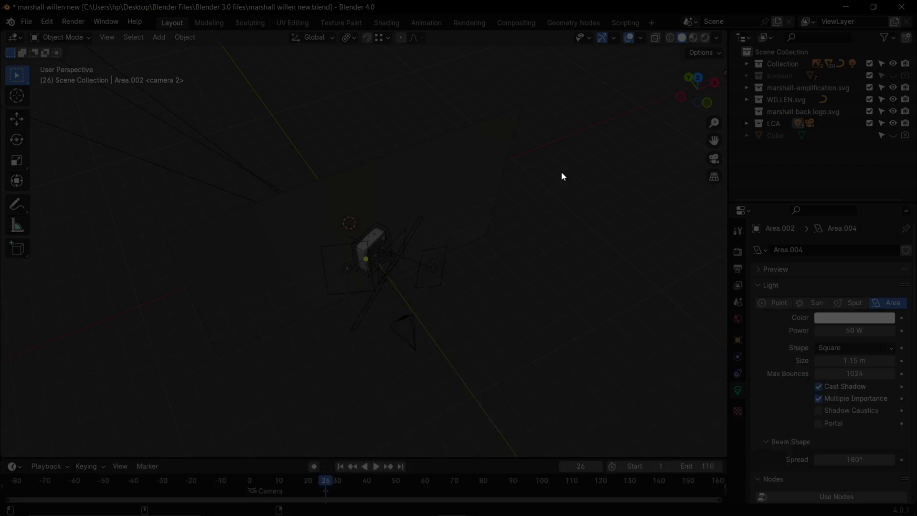
mouse_move(548, 506)
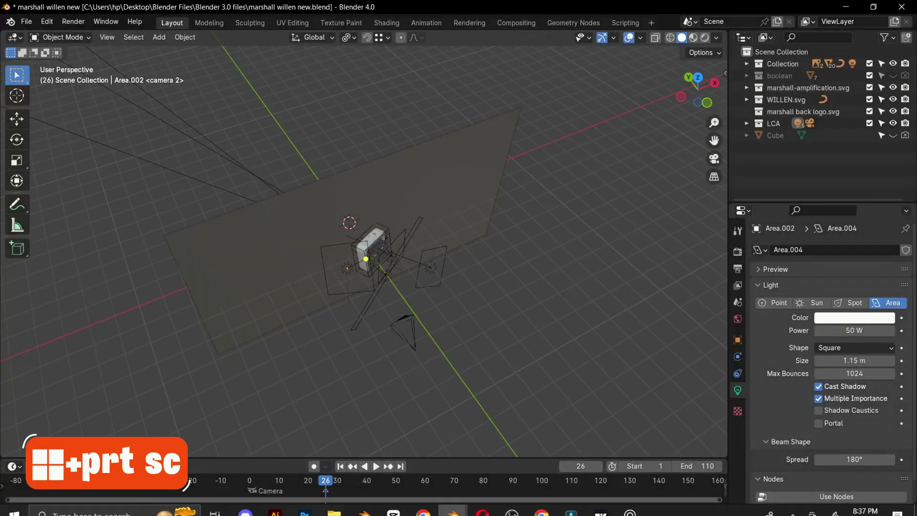
left_click(631, 504)
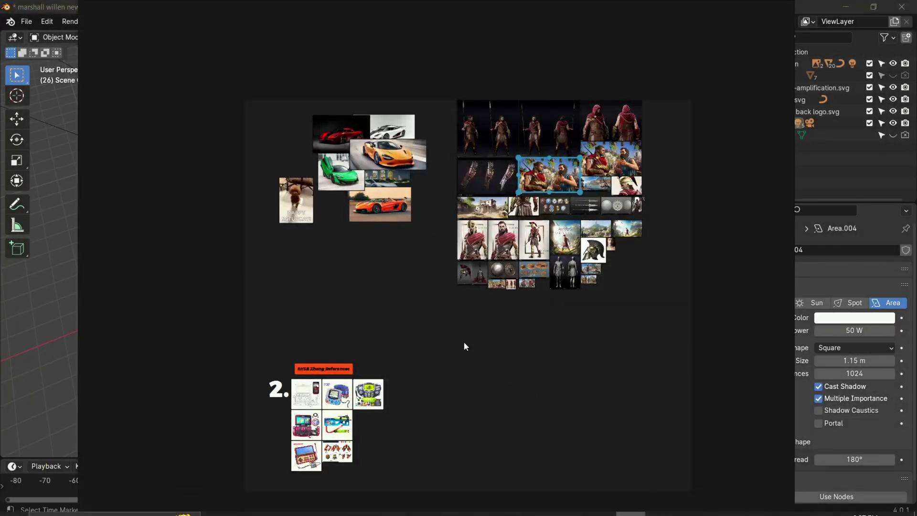
key("ctrl+v")
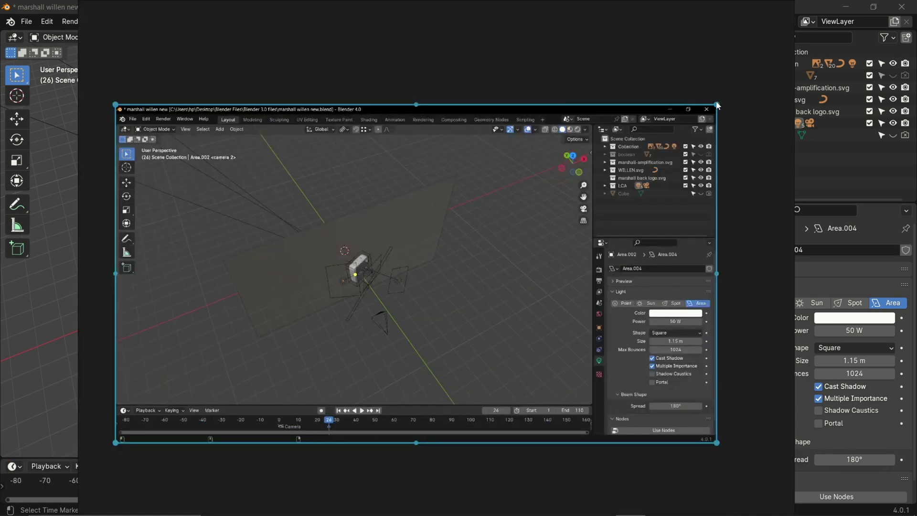
Step: Show the board full screen and advance the "HAPPY SATURDAY!" dog GIF frame by frame
key("ctrl+f")
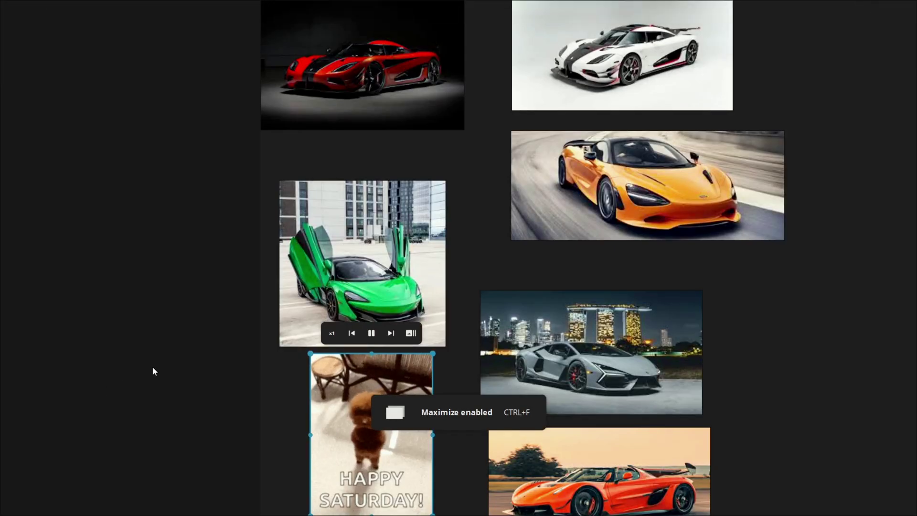
left_click_drag(152, 368, 144, 226)
scroll(379, 311, "up", 2)
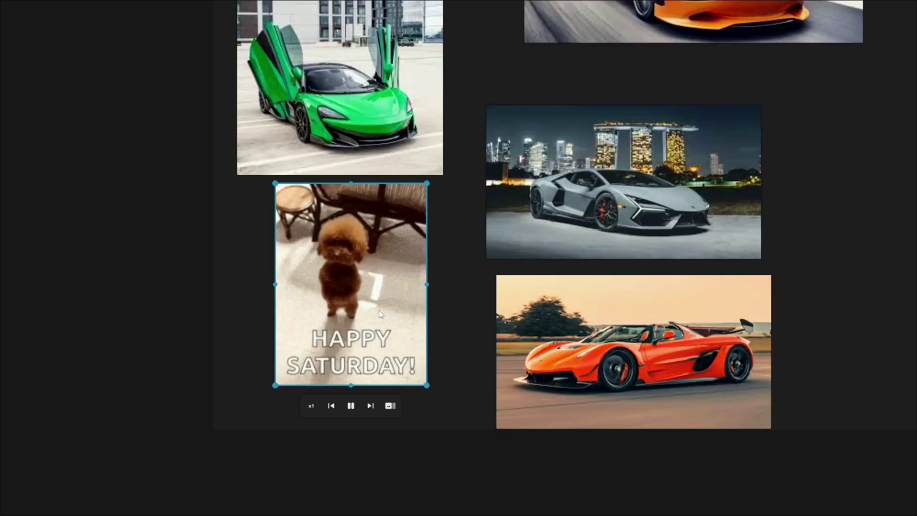
left_click(365, 424)
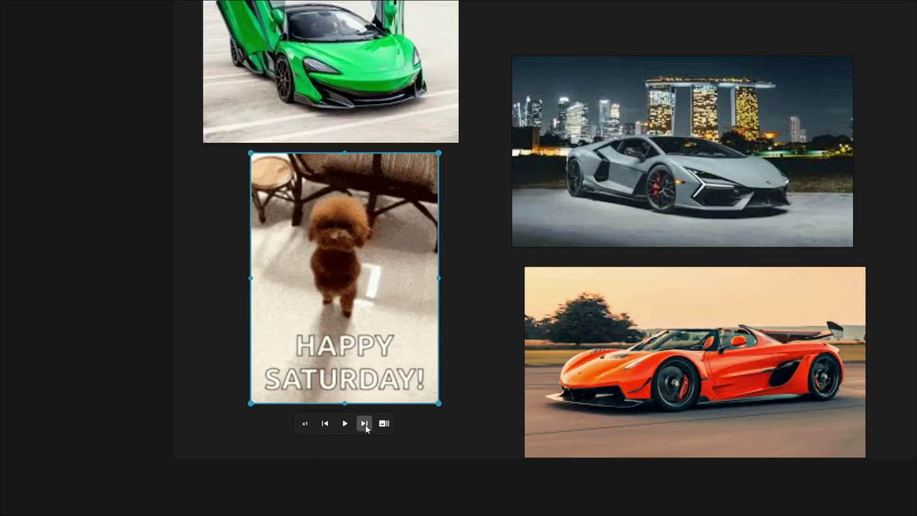
left_click(365, 423)
left_click(365, 423)
Step: View the dog GIF's playback speed choices, resume its playback and show its strip of individual frames
left_click(304, 424)
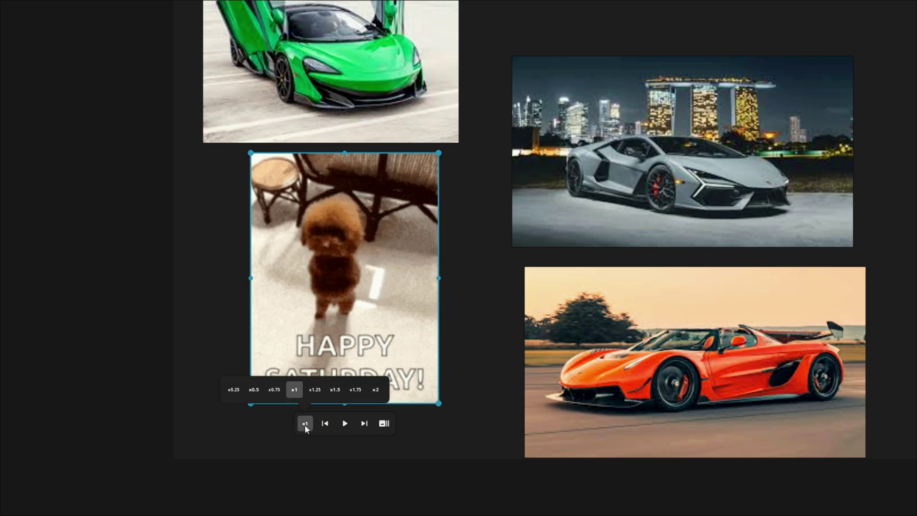
left_click(345, 423)
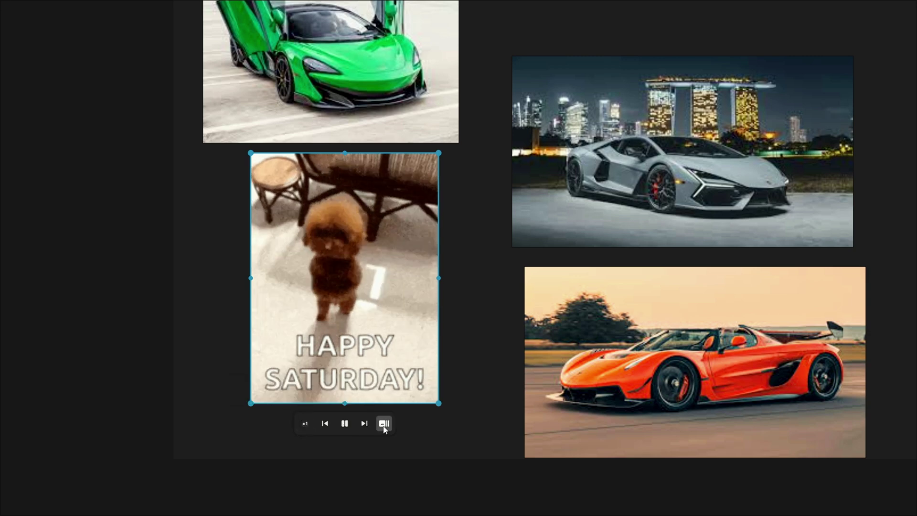
left_click(384, 424)
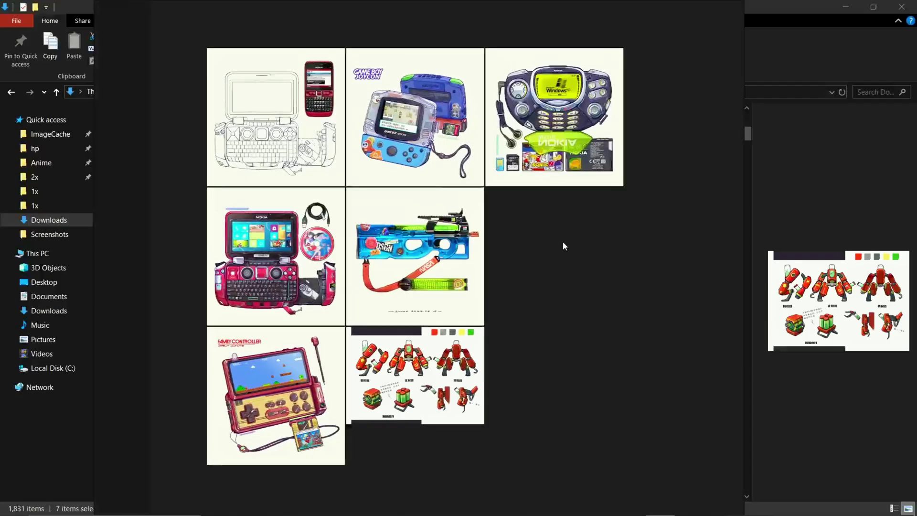
scroll(416, 330, "up", 1)
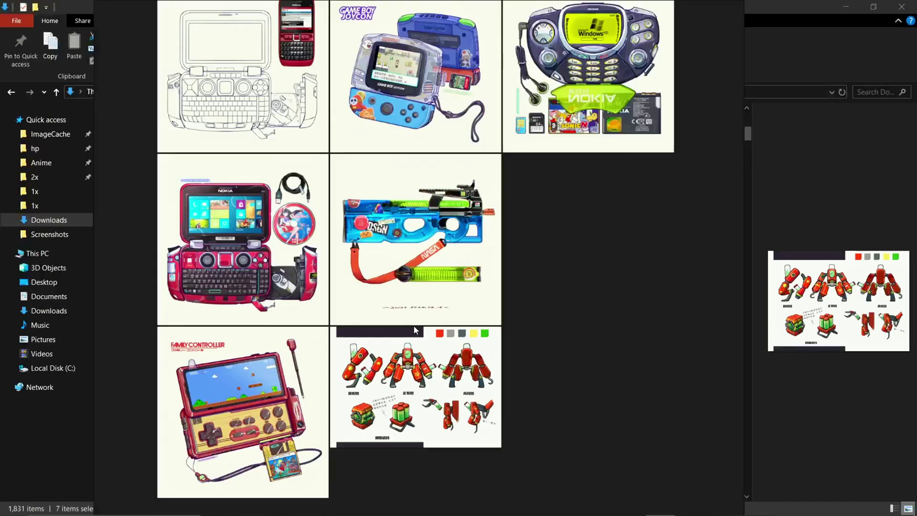
Step: Crop the blue gun, the red Nokia console, the Game Boy Joycon and the Nokia Windows phone images to smaller central areas
left_click_drag(565, 222, 561, 256)
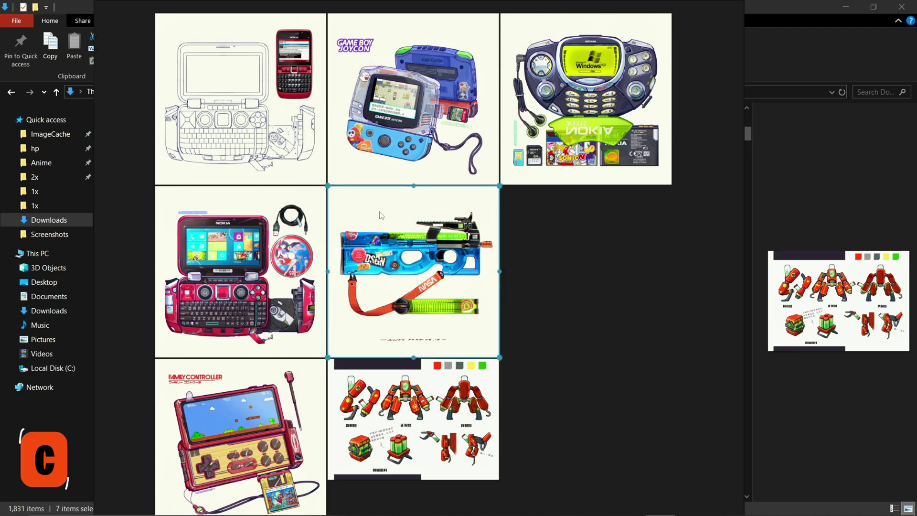
left_click_drag(372, 205, 487, 326)
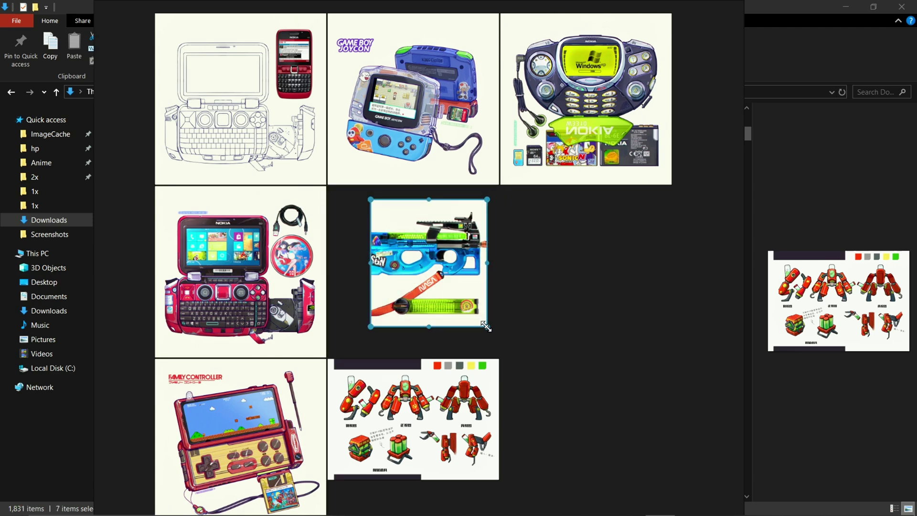
left_click_drag(208, 217, 311, 327)
left_click_drag(376, 40, 438, 132)
left_click_drag(580, 81, 581, 82)
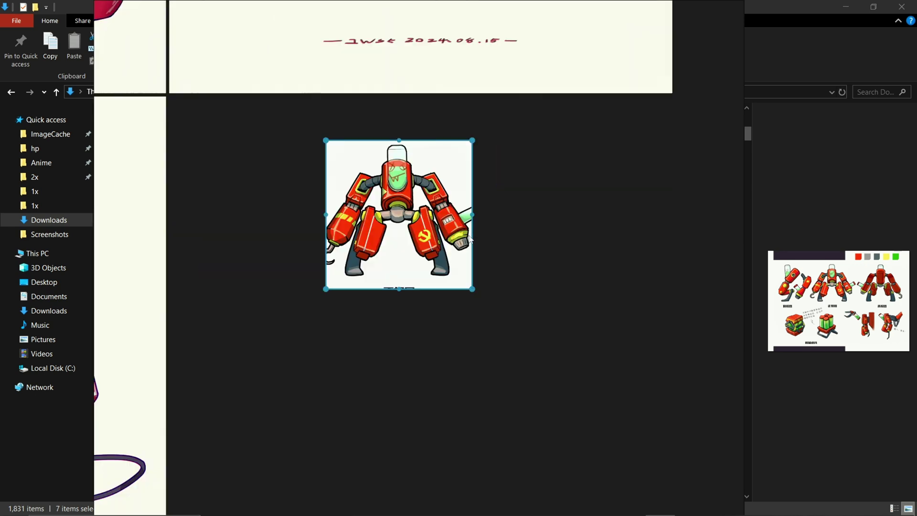
Step: Reopen the crop of the red robot sheet and shift the cropped area from the front view to the back view
key("ctrl+shift+alt+c")
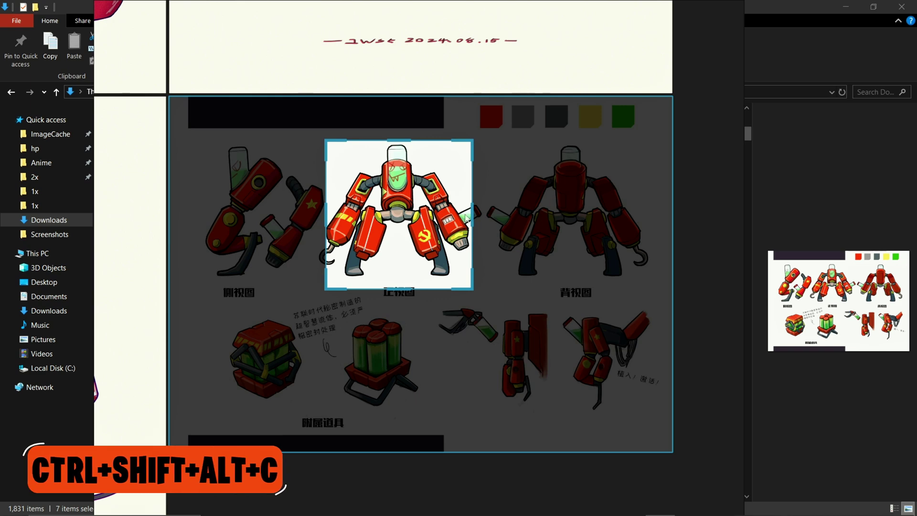
left_click_drag(417, 234, 591, 219)
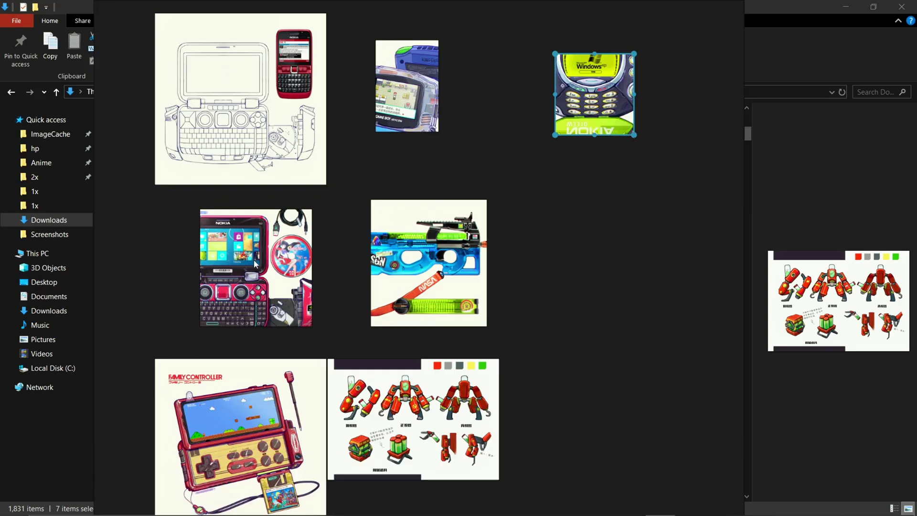
Step: Reset the cropping of the gun, red Nokia console, Game Boy and Nokia phone images together
scroll(256, 264, "up", 2)
scroll(258, 270, "down", 2)
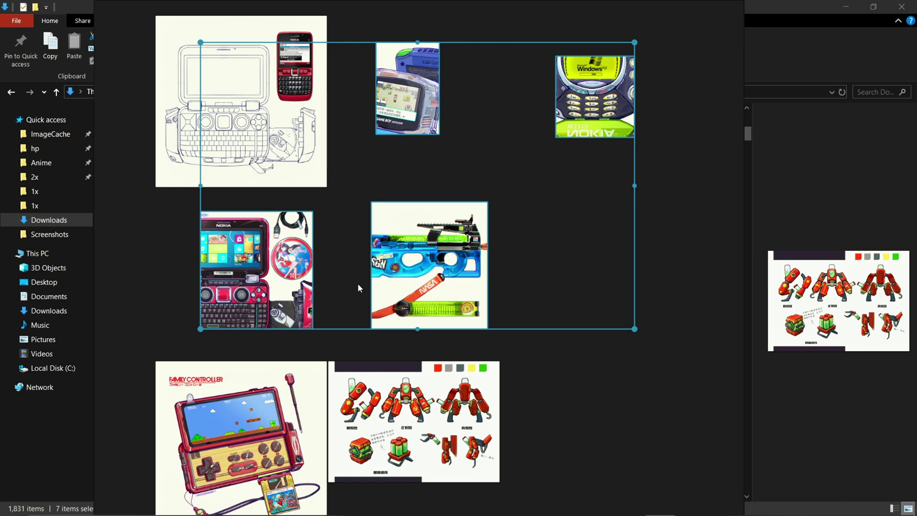
key("ctrl+shift+c")
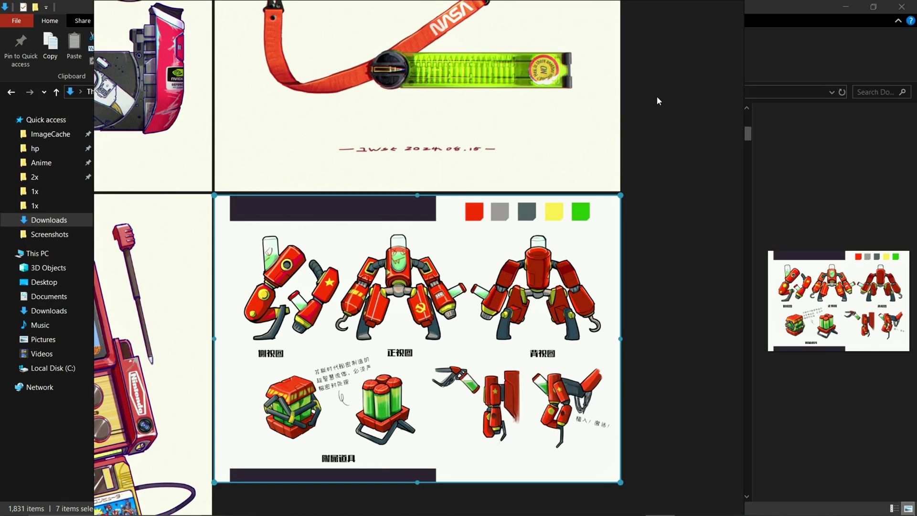
Step: Flip the blue gun image horizontally and flip it back to its original orientation
left_click_drag(657, 96, 641, 320)
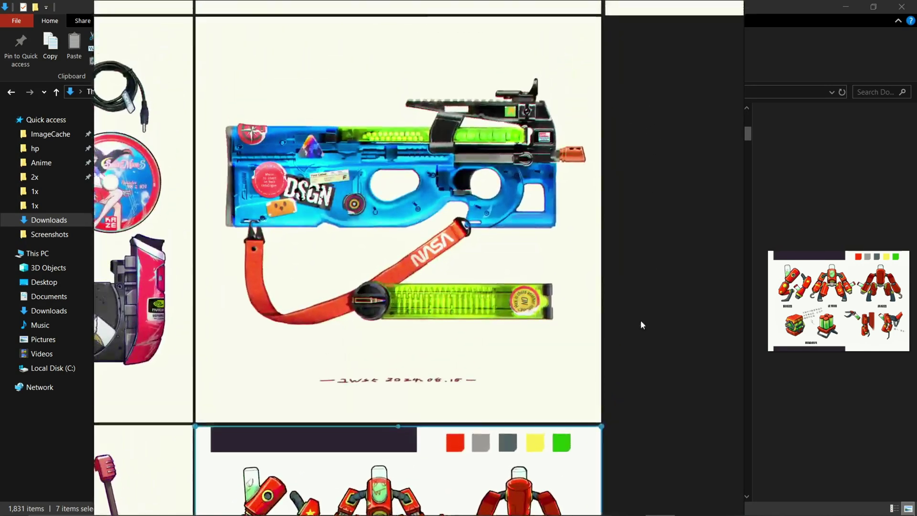
left_click(512, 223, "alt+shift")
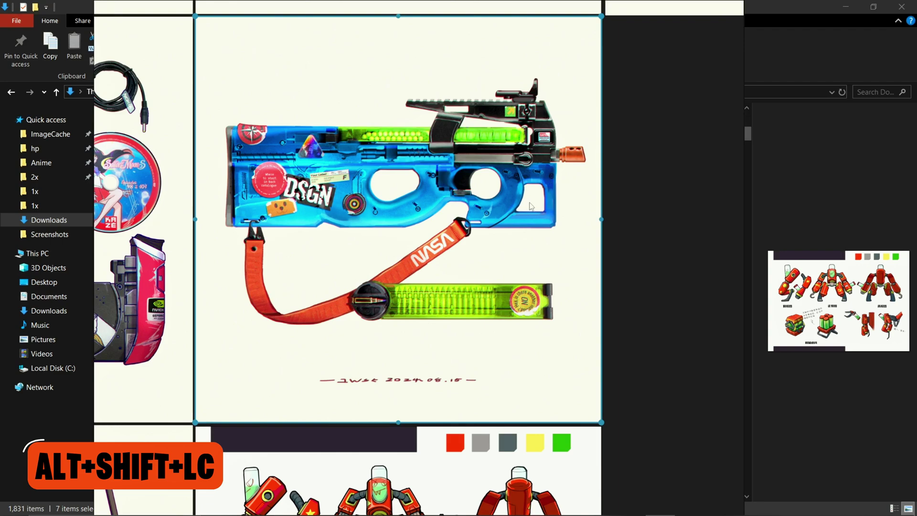
key("alt+shift+h")
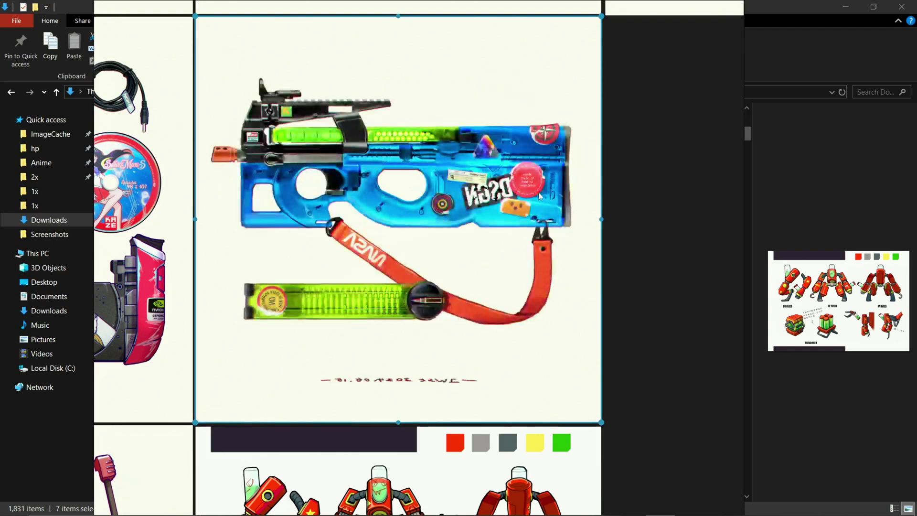
left_click_drag(525, 196, 586, 218, "alt+shift")
Step: Add a text note above the gadget image grid with the artist's name followed by "References", and set its font size to 18
scroll(497, 238, "down", 7)
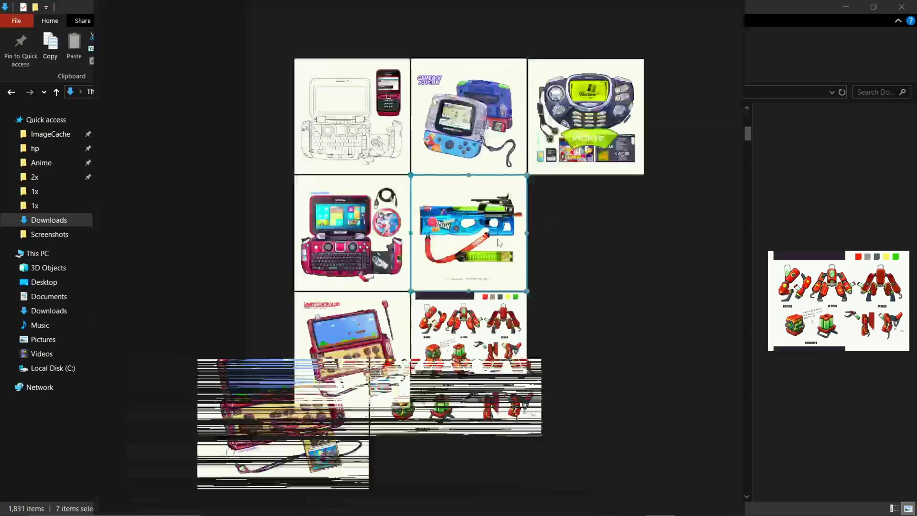
left_click_drag(542, 179, 543, 281)
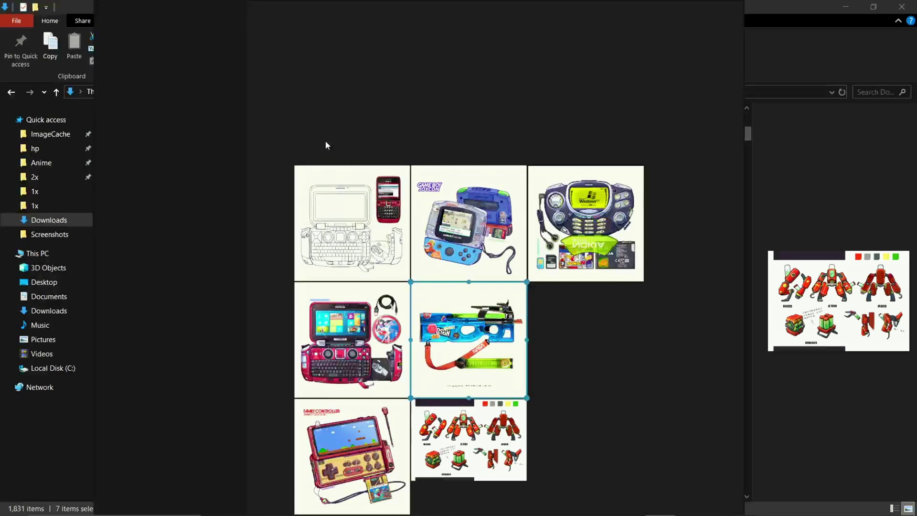
key("ctrl+n")
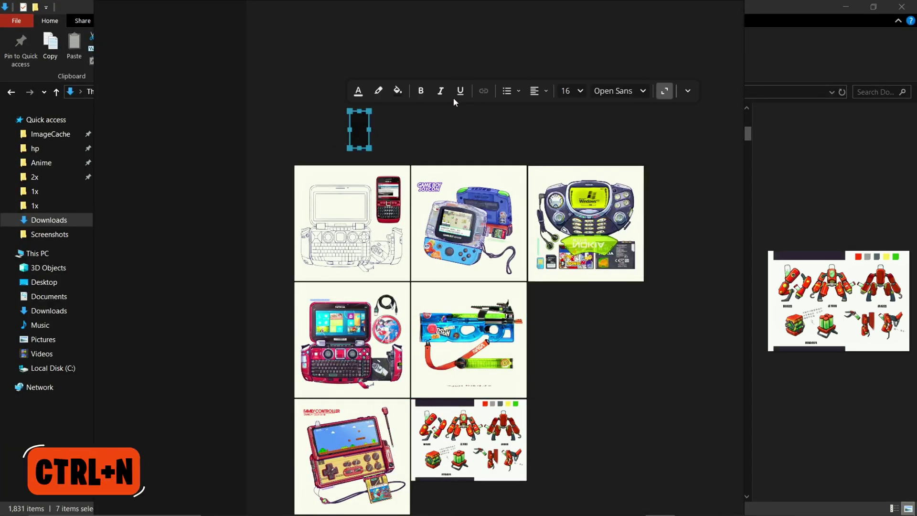
type("IWSE Z")
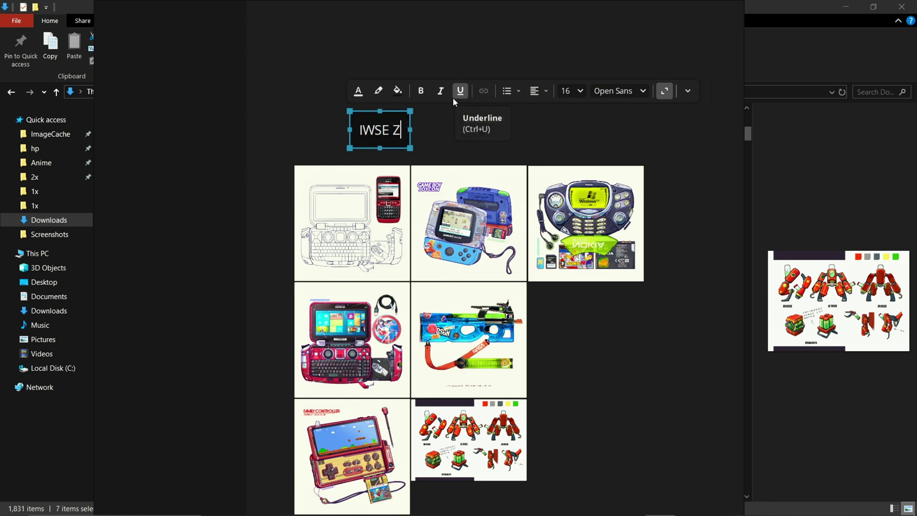
type("hang References")
key("Escape")
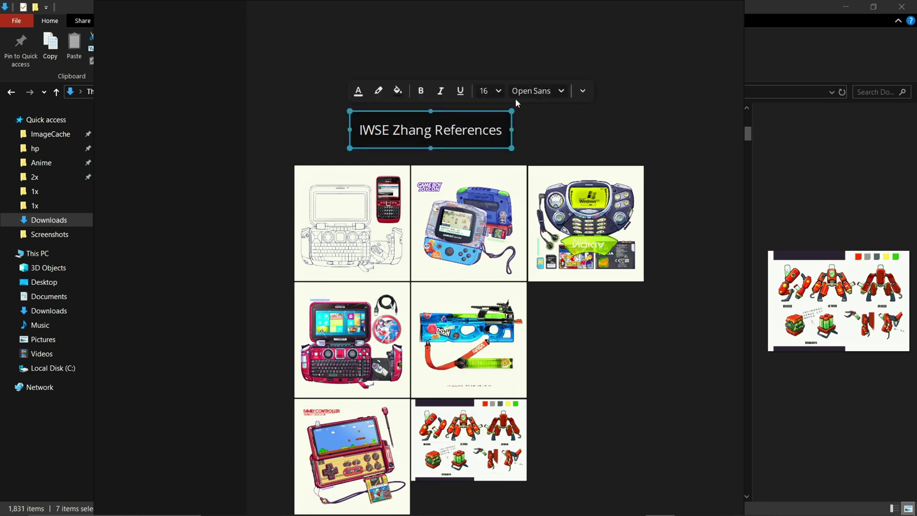
left_click(482, 204)
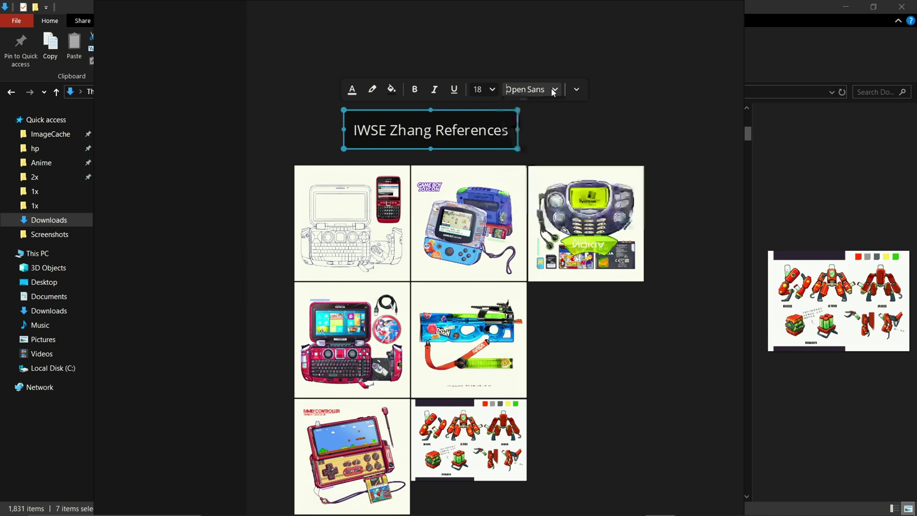
Step: Format the title note above the gadget grid in Montserrat with bold, italic and underline, and give it an orange background
left_click(552, 89)
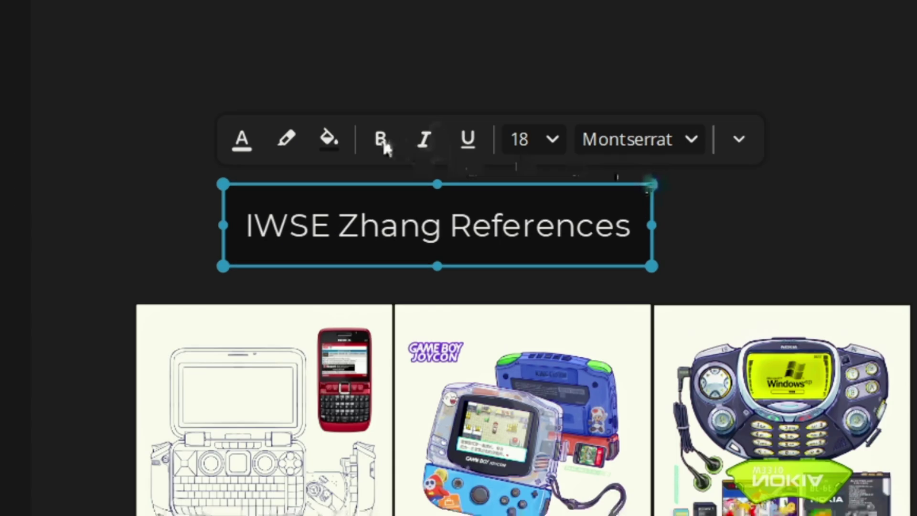
left_click(416, 90)
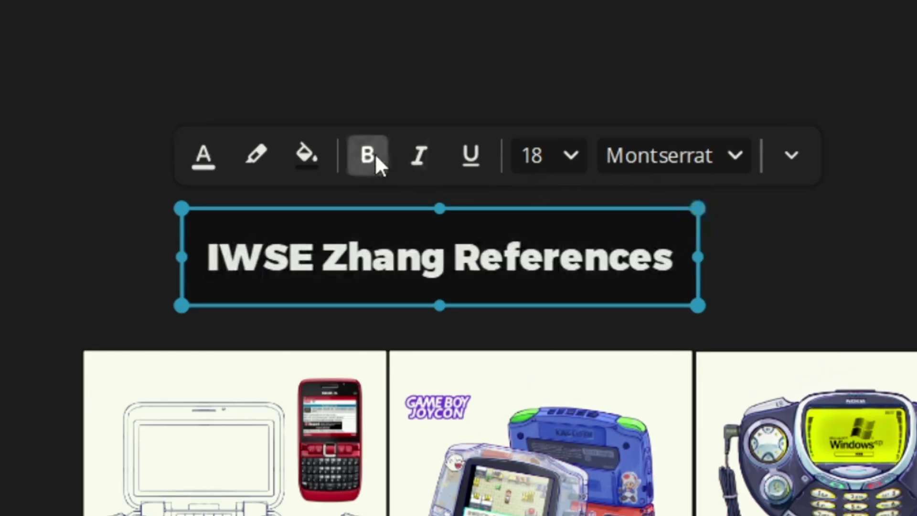
left_click(433, 90)
left_click(463, 161)
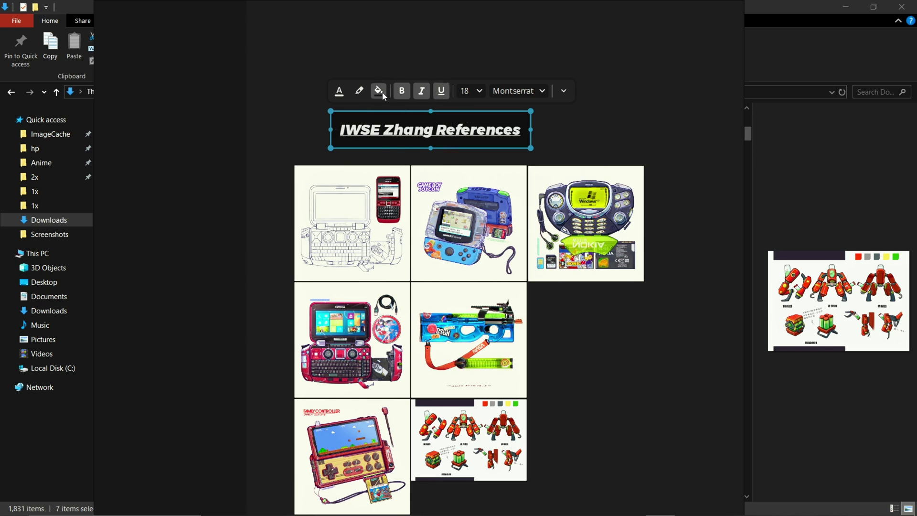
left_click(379, 91)
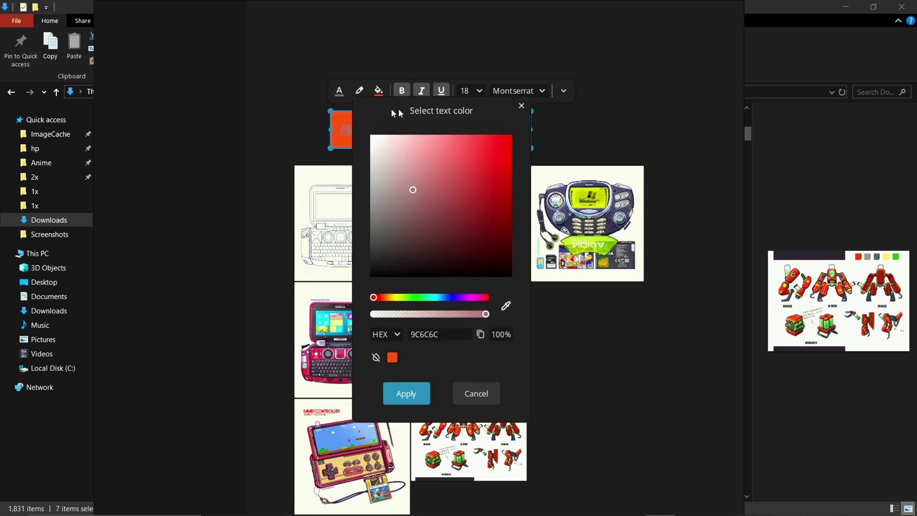
left_click_drag(399, 108, 573, 185)
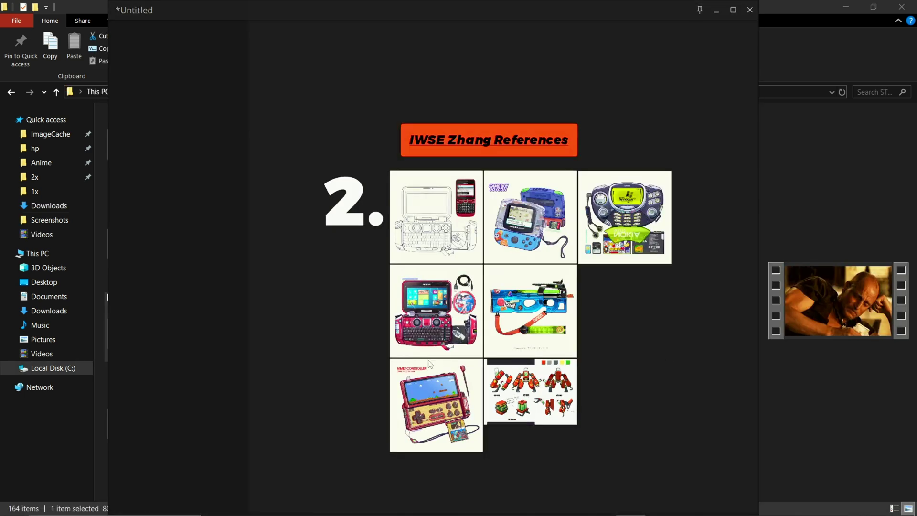
Step: Switch to the File Explorer window so it sits in front of the reference board
mouse_move(434, 488)
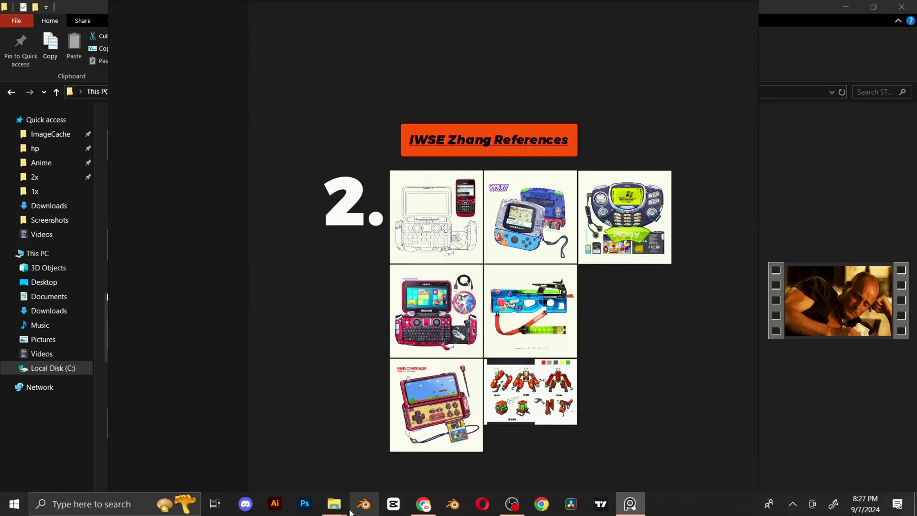
mouse_move(339, 507)
left_click(308, 451)
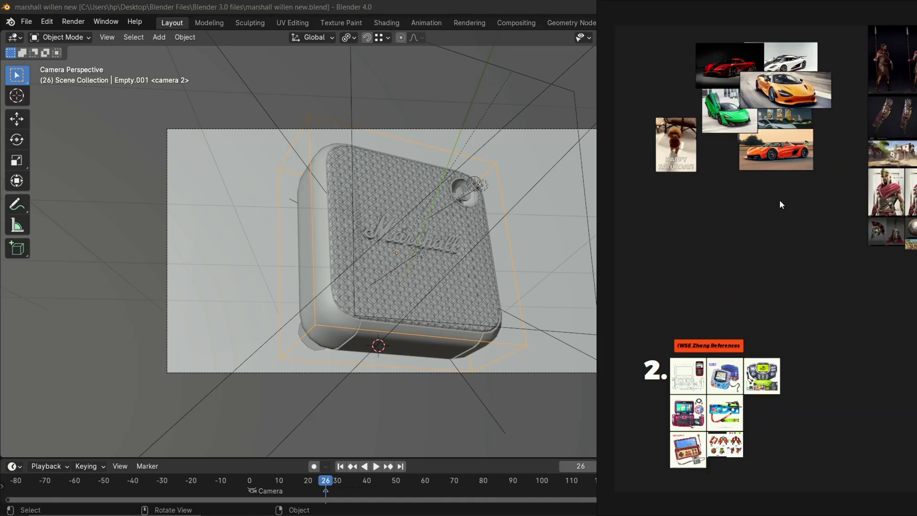
Step: Zoom and orbit around the Marshall speaker model in Blender with the reference board kept alongside
scroll(780, 204, "up", 1)
left_click_drag(720, 291, 725, 84)
scroll(725, 84, "up", 1)
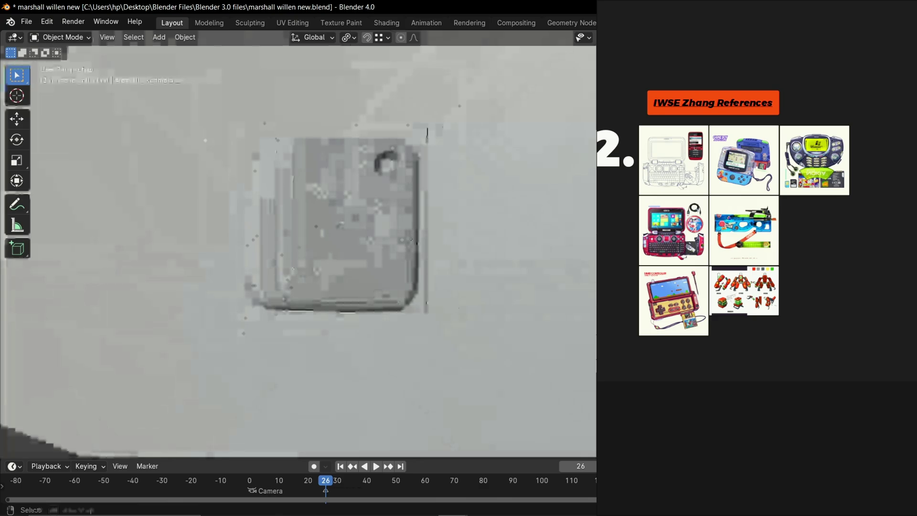
left_click_drag(319, 275, 256, 107)
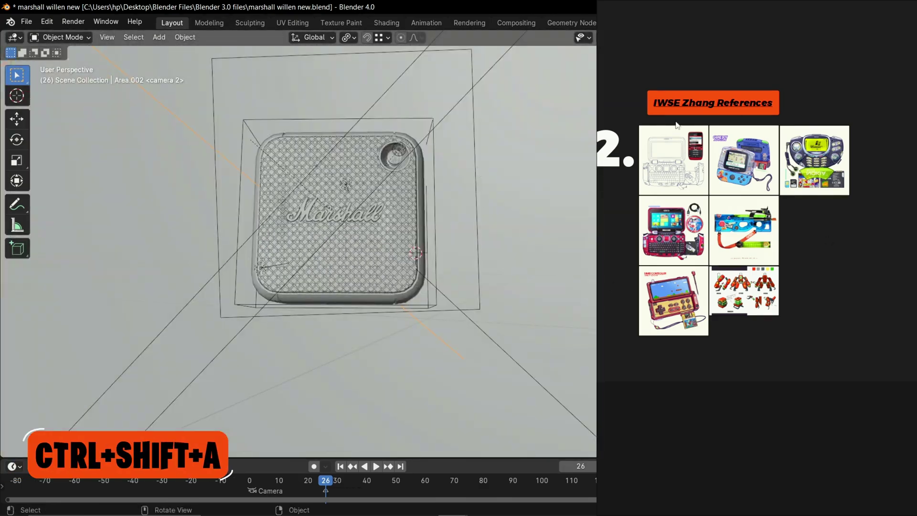
Step: Turn on Always on top for the reference board window
key("ctrl+shift+a")
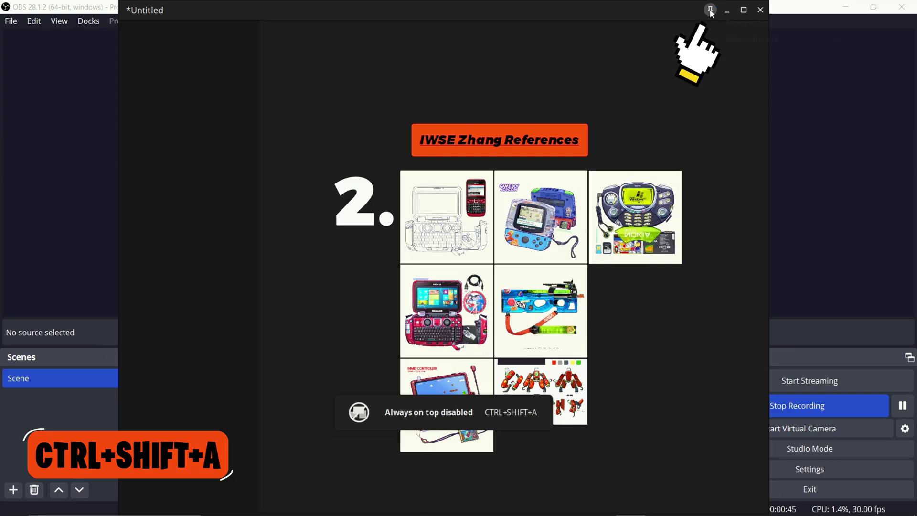
left_click(711, 10)
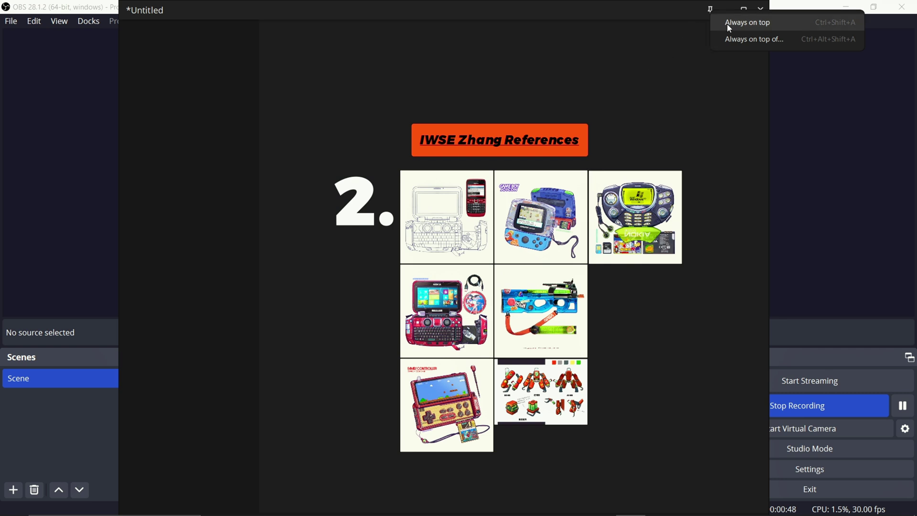
left_click(729, 23)
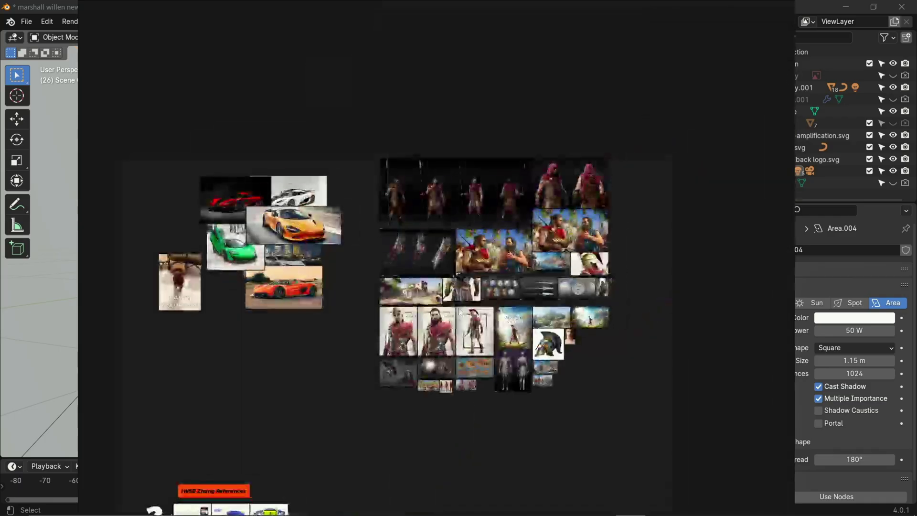
Step: Lower the reference window's opacity so Blender shows through, raise it back to full, and lower it again
scroll(522, 310, "up", 5)
scroll(492, 253, "down", 2)
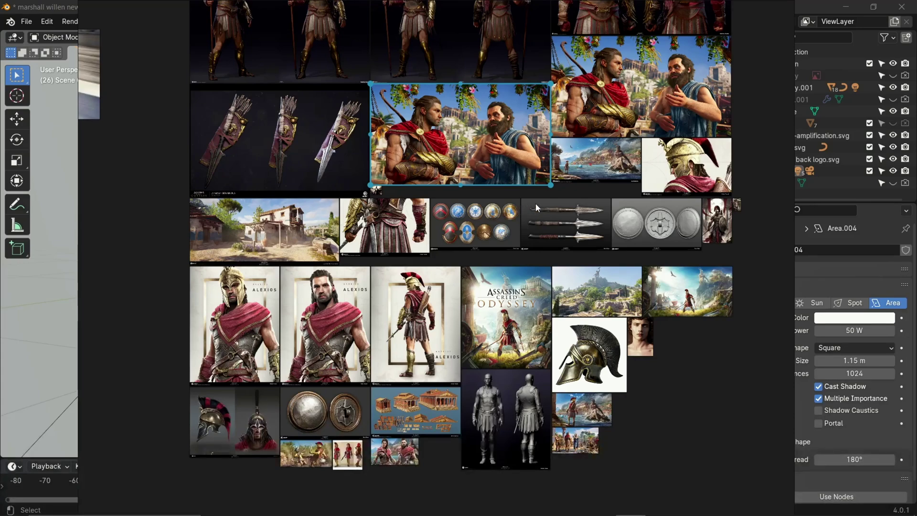
key("ctrl+shift+minus")
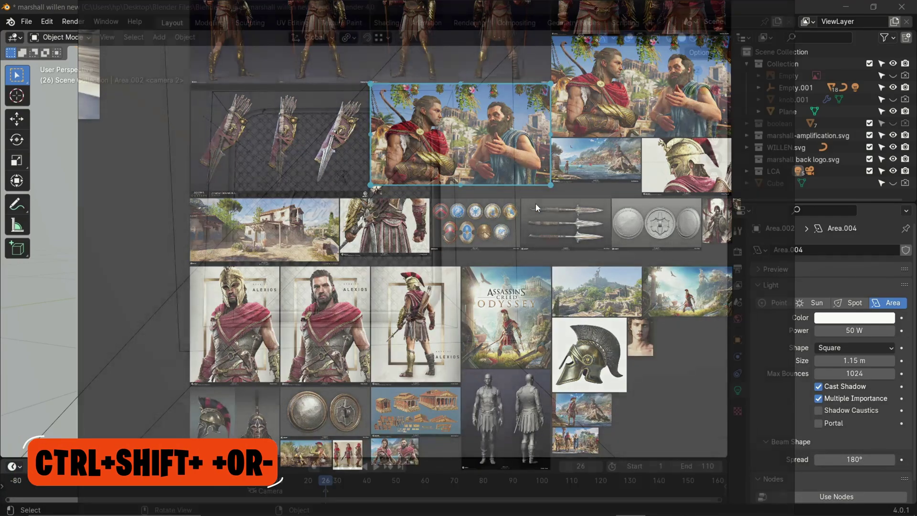
key("ctrl+shift+plus")
key("ctrl+shift+plus")
key("Num_Lock")
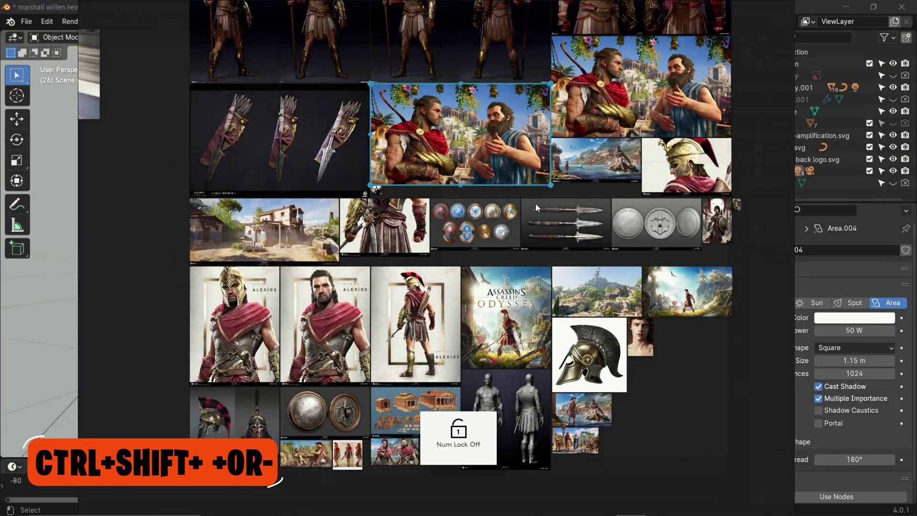
key("ctrl+shift+minus")
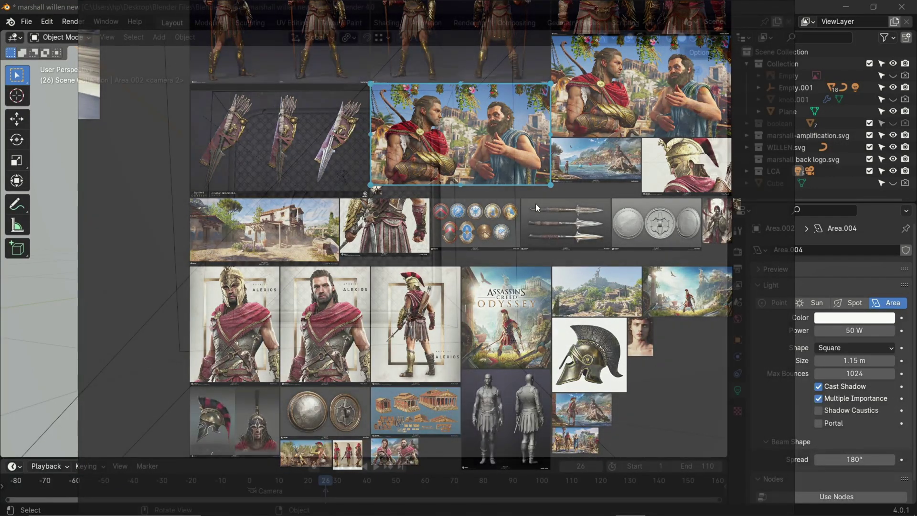
key("ctrl+shift+minus")
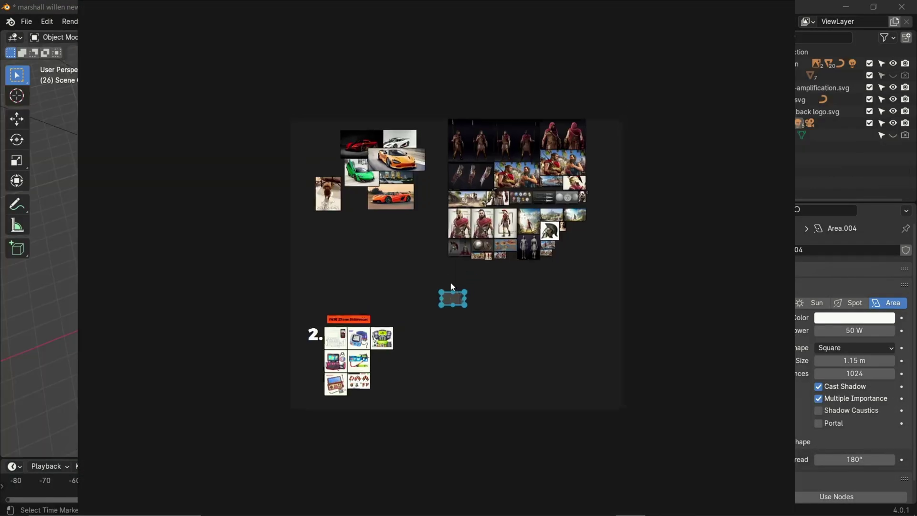
Step: Focus on the quiver sheet and then on the grey shield sheet, returning to the wider view after each
left_click_drag(450, 282, 425, 312)
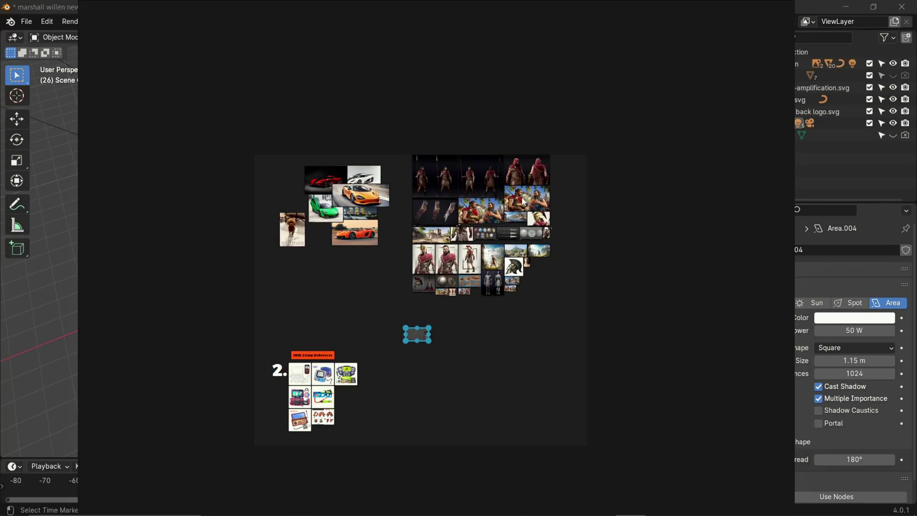
double_click(437, 205)
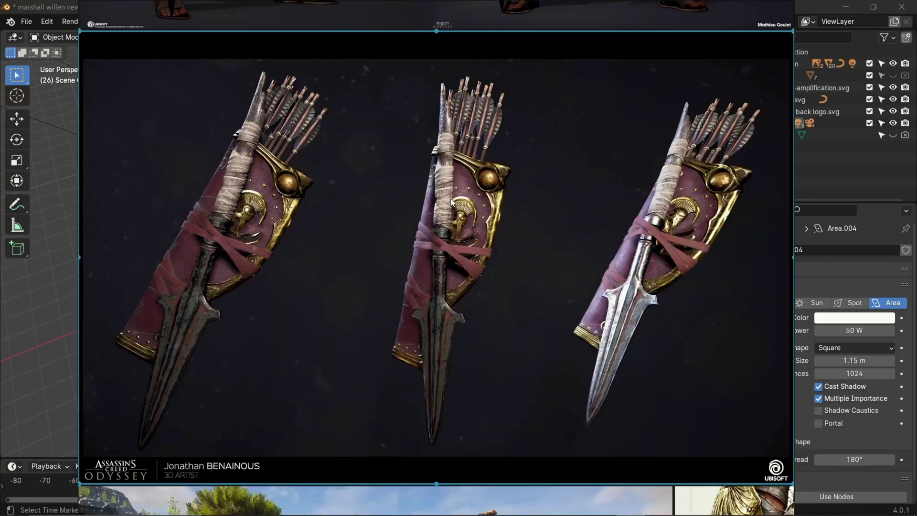
key("Home")
double_click(540, 231)
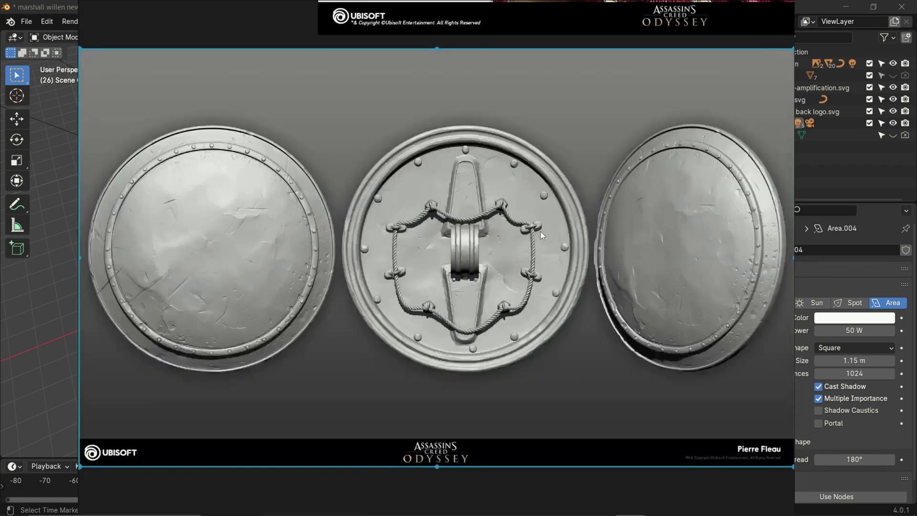
key("Home")
Step: Move the orange car image below the other cars, and overlay the references on Blender with a transparent canvas background before restoring the solid one
left_click_drag(419, 251, 505, 363)
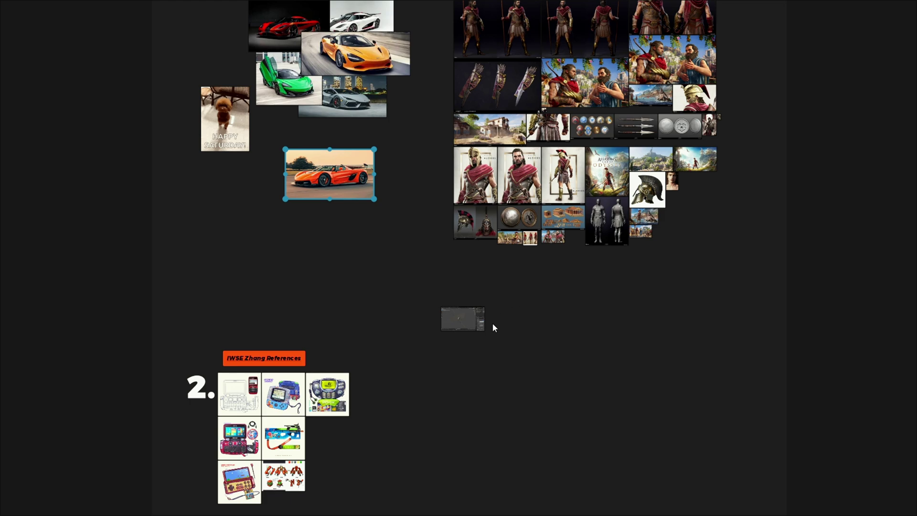
key("alt+3")
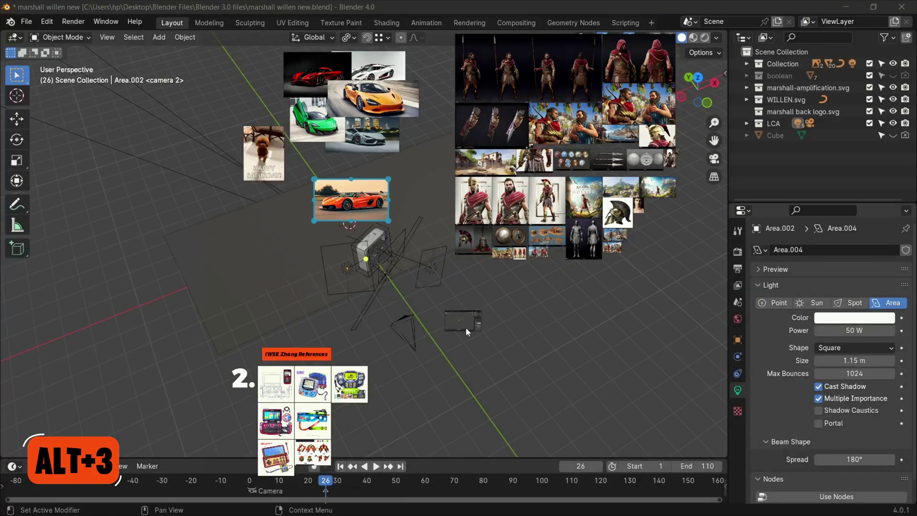
scroll(472, 280, "down", 3)
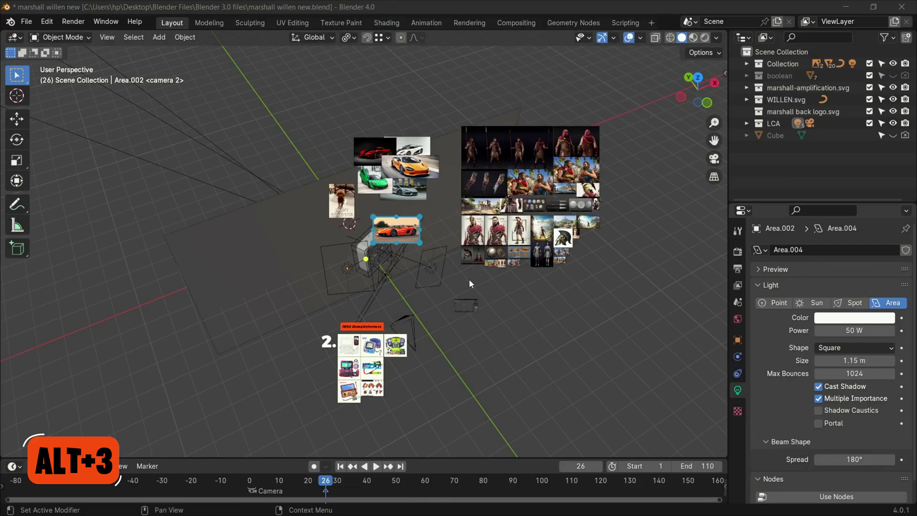
scroll(470, 282, "down", 3)
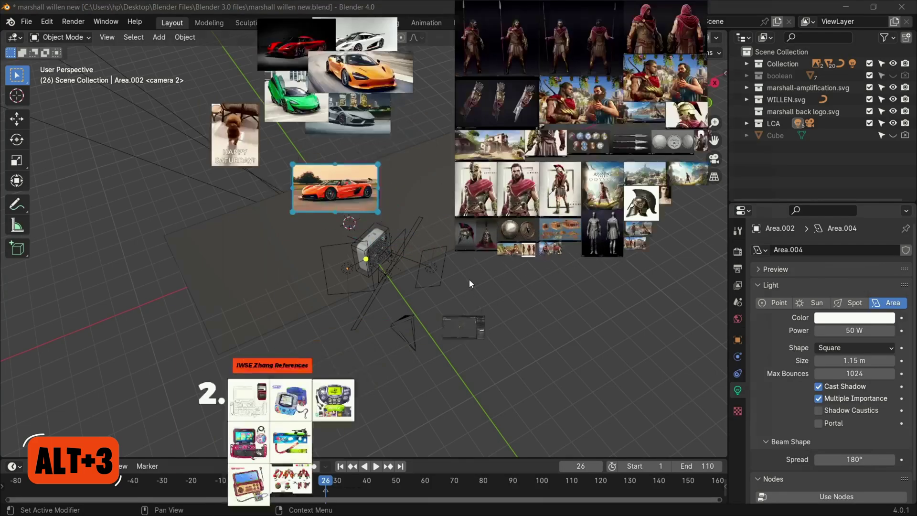
key("alt+2")
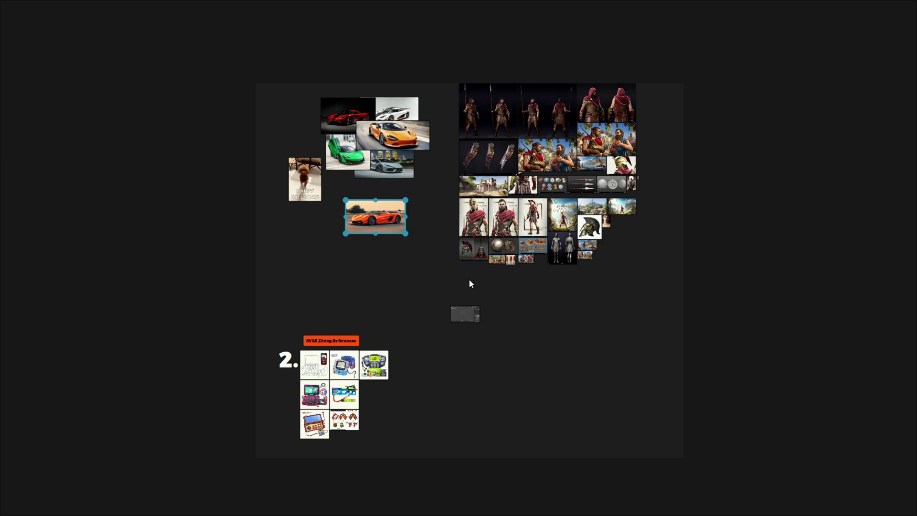
Step: Group the seven gadget images together with their orange title note
scroll(469, 280, "up", 3)
scroll(469, 280, "down", 3)
scroll(469, 280, "up", 1)
left_click_drag(505, 266, 403, 294)
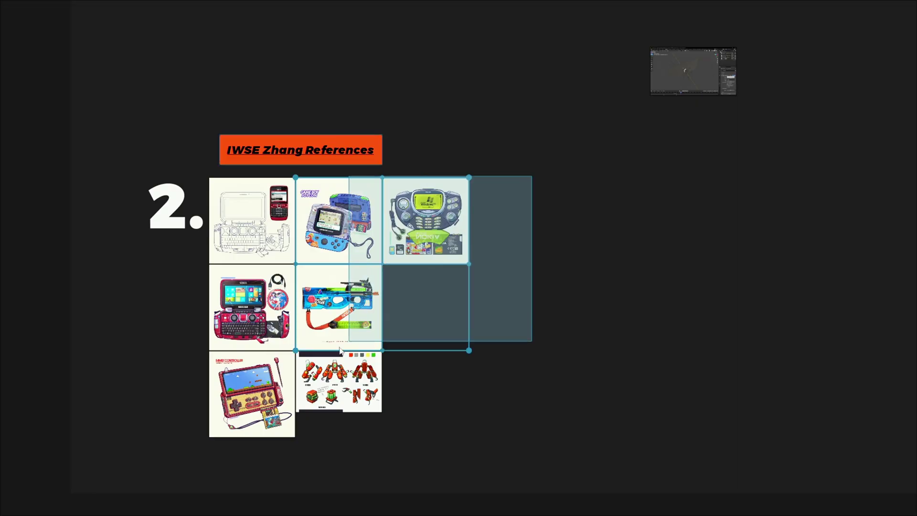
left_click_drag(340, 351, 269, 454)
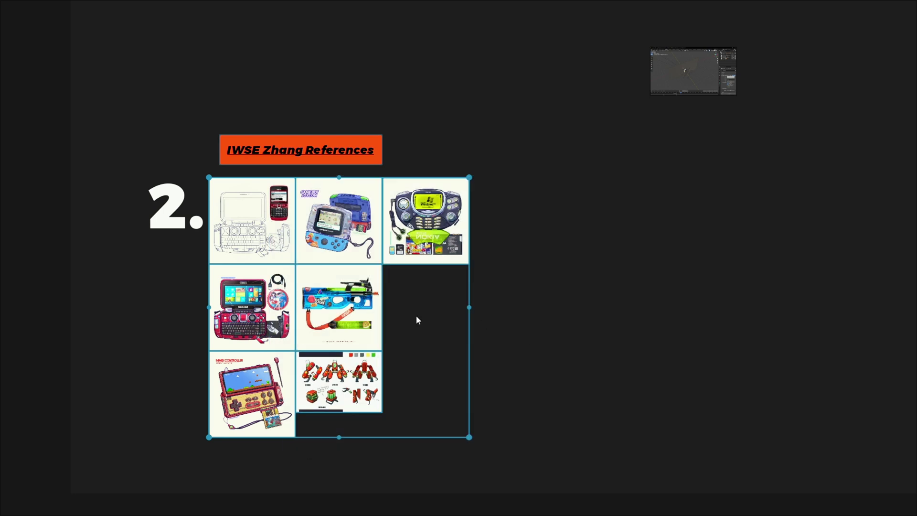
key("ctrl+g")
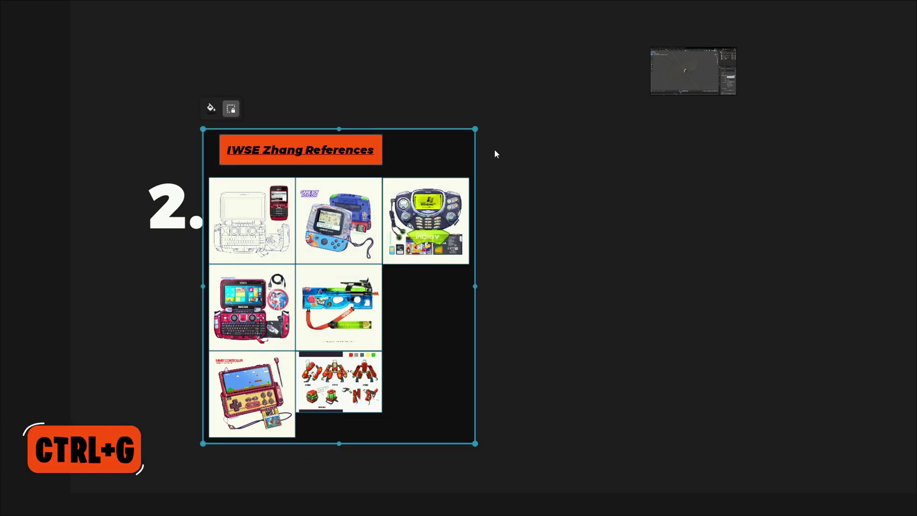
Step: Open the group's background color setting, and shift the group slightly to the right on the canvas
left_click(210, 109)
left_click_drag(506, 160, 400, 213)
key("Escape")
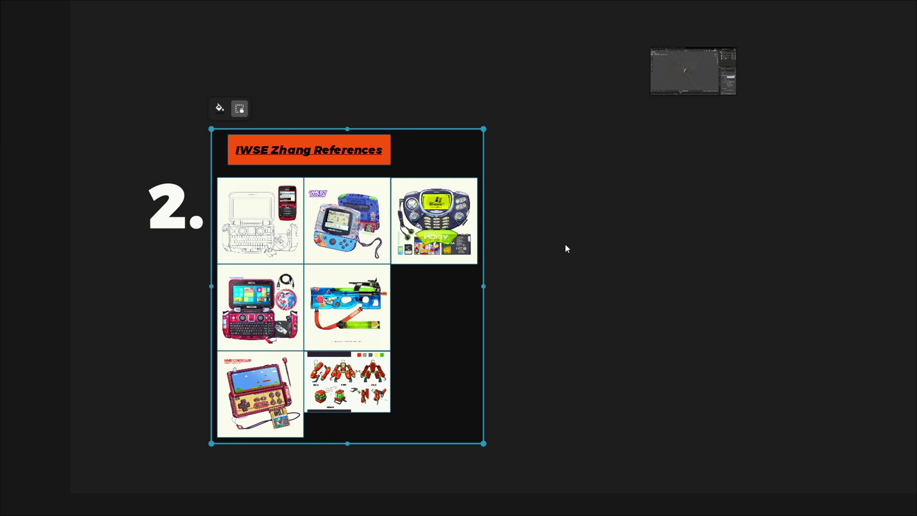
Step: Draw blue arrows toward the group and the Nokia phone, and handwrite an orange "Next video? Sub" note with a smiley beside the blue gun
key("d")
left_click_drag(630, 276, 471, 230)
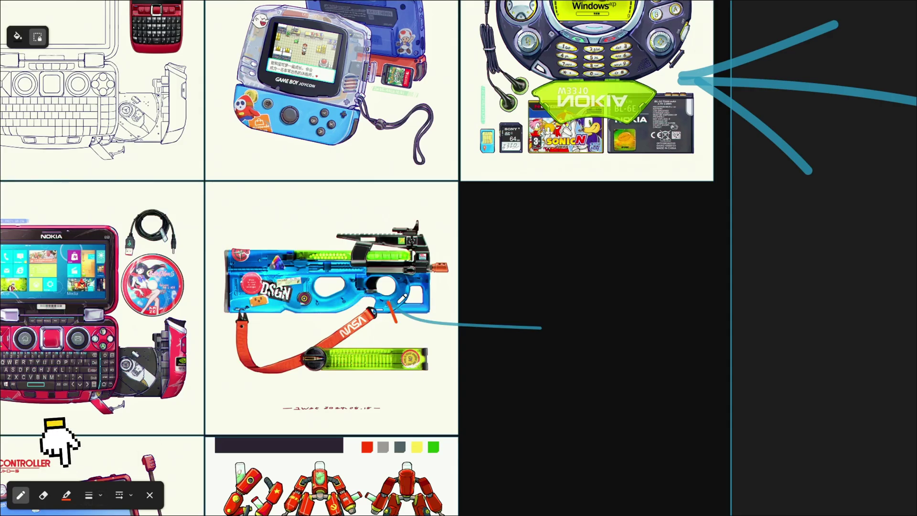
mouse_move(426, 296)
left_mouse_down()
mouse_move(391, 304)
mouse_move(475, 324)
left_mouse_up()
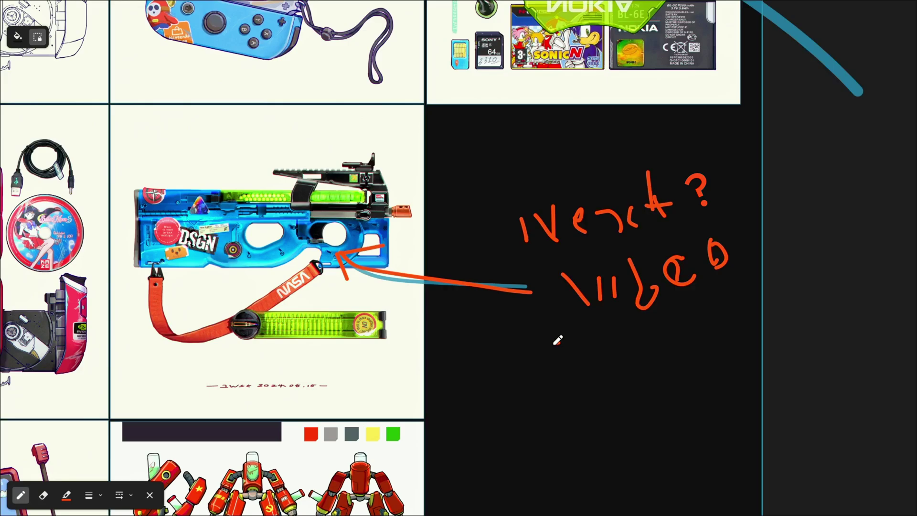
left_click_drag(578, 341, 550, 385)
mouse_move(585, 353)
left_mouse_down()
mouse_move(610, 345)
mouse_move(651, 369)
left_mouse_up()
left_click_drag(690, 325, 690, 335)
left_click_drag(702, 325, 707, 351)
Step: Erase the blue stroke lying beneath the orange arrow that points at the gun
scroll(688, 358, "down", 2)
left_click(43, 495)
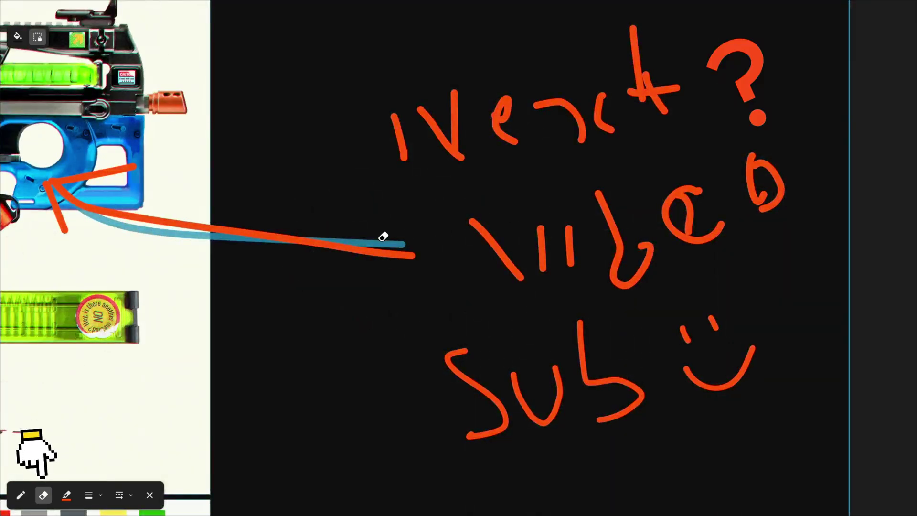
left_click_drag(385, 235, 364, 240)
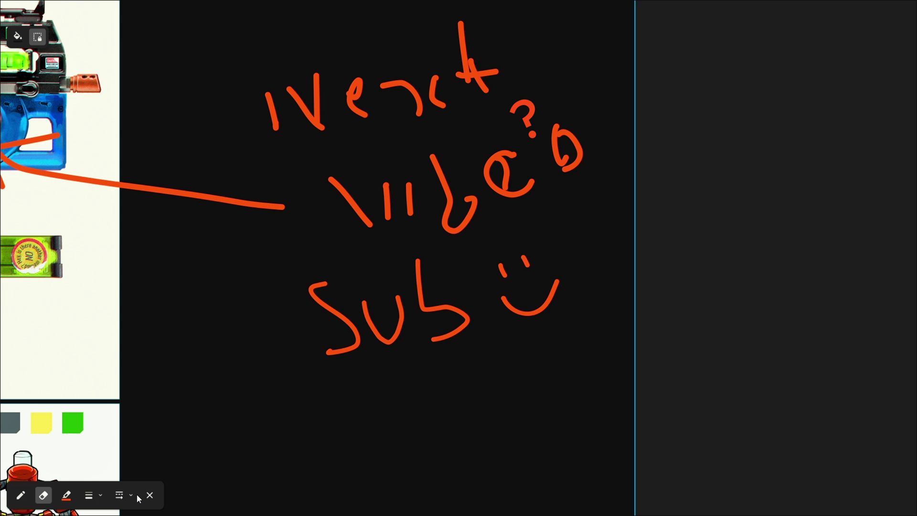
Step: Draw sample orange strokes below the handwritten note using different line styles and thicknesses, including a dashed line and arrows
left_click(128, 498)
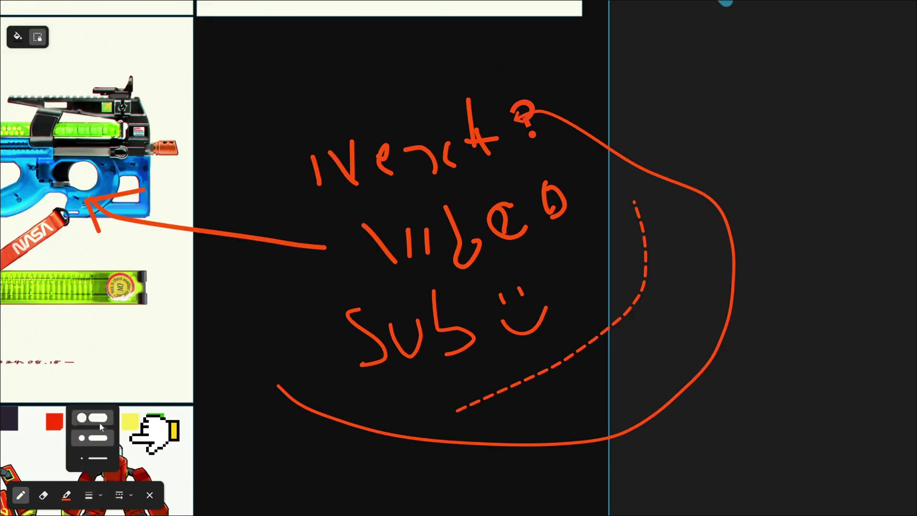
left_click_drag(256, 462, 324, 471)
left_click_drag(307, 460, 308, 483)
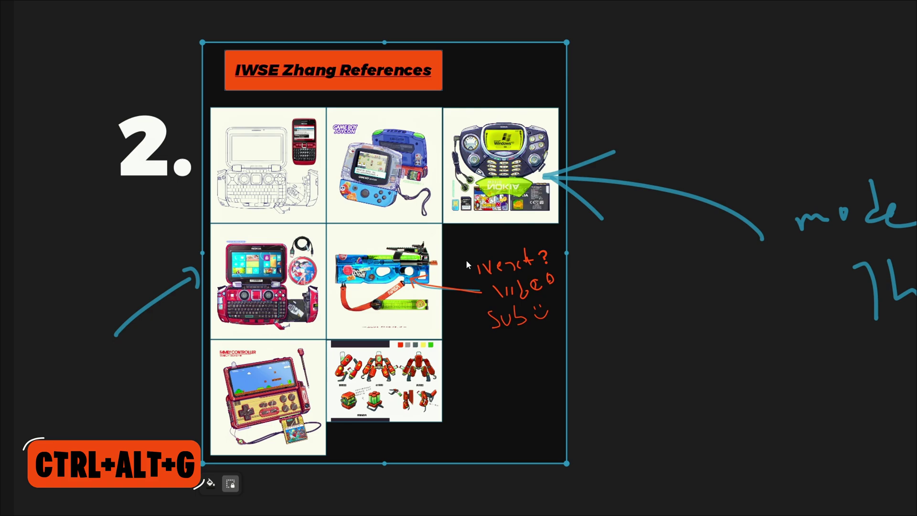
Step: Toggle the grayscale display of the canvas on and off
key("ctrl+alt+g")
key("ctrl+alt+g")
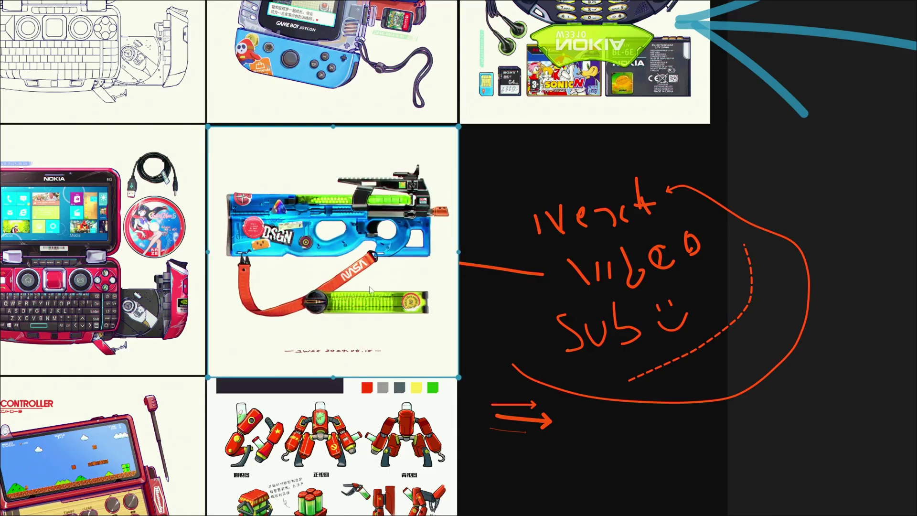
Step: Sample the blue color from the gun's body with the color picker
scroll(373, 279, "up", 5)
scroll(423, 260, "down", 3)
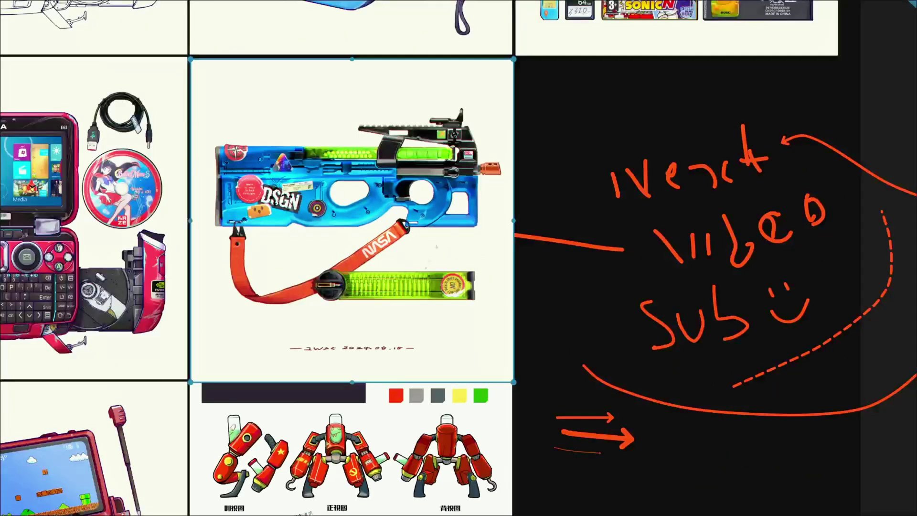
scroll(426, 275, "up", 4)
key("s")
left_click(319, 246)
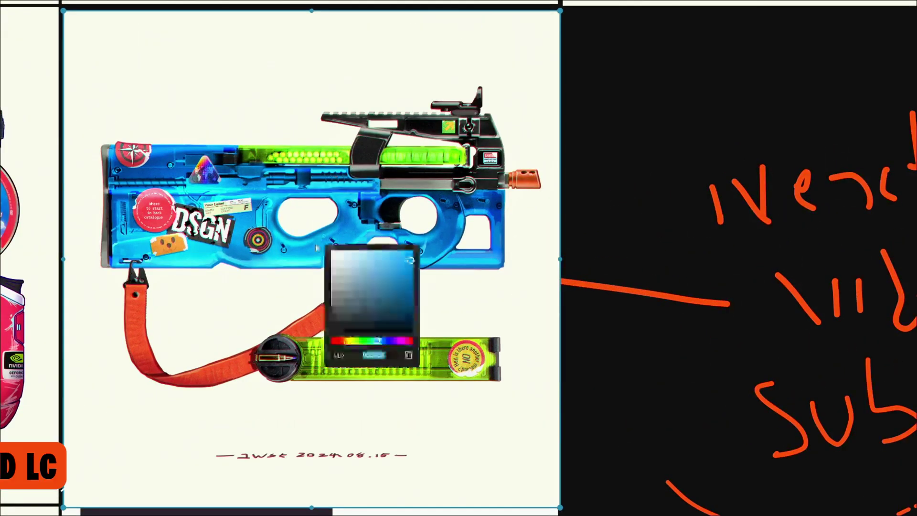